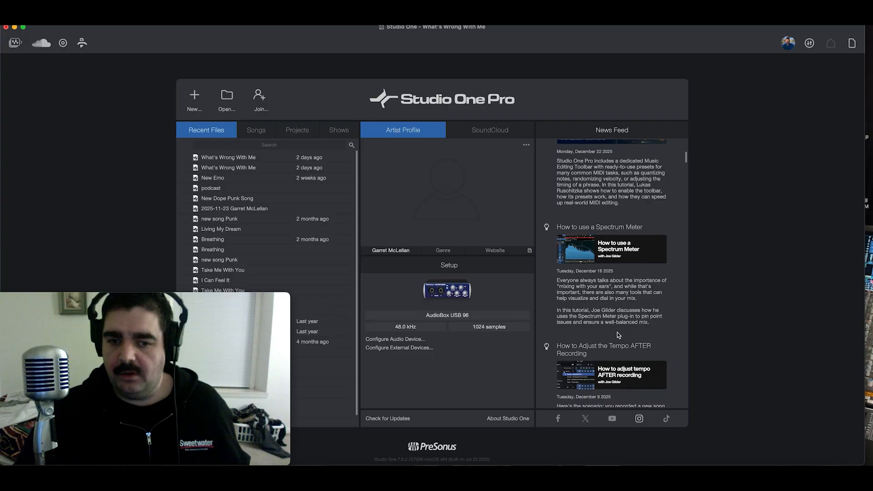
# Step: Look through the start page's news feed and its Songs, Projects and Shows lists, and return to the recent files
pyautogui.scroll(-5, 619, 335)
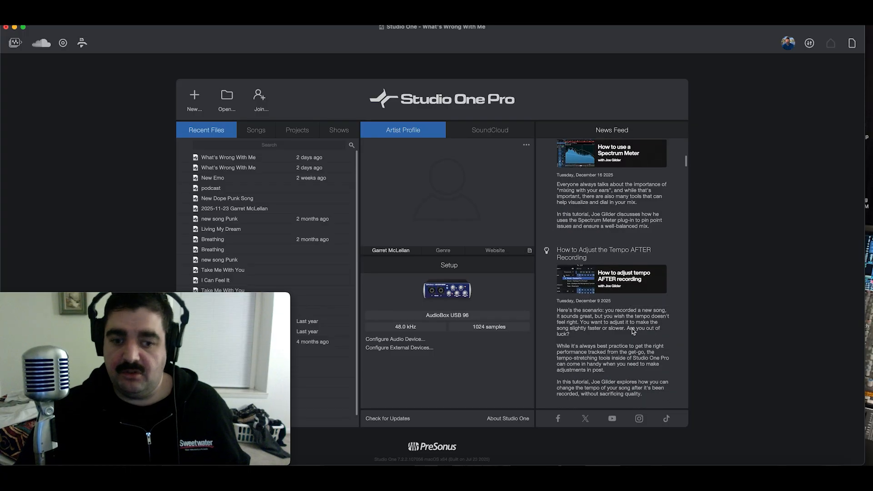
pyautogui.scroll(10, 649, 296)
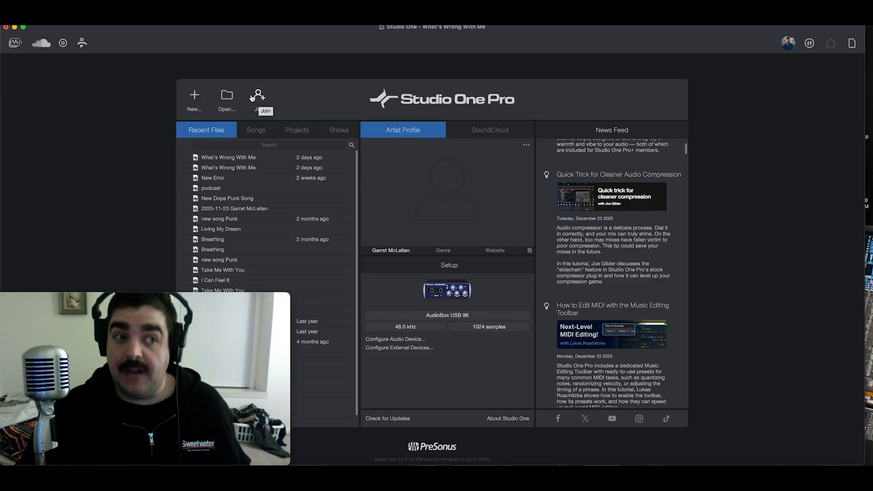
pyautogui.click(256, 132)
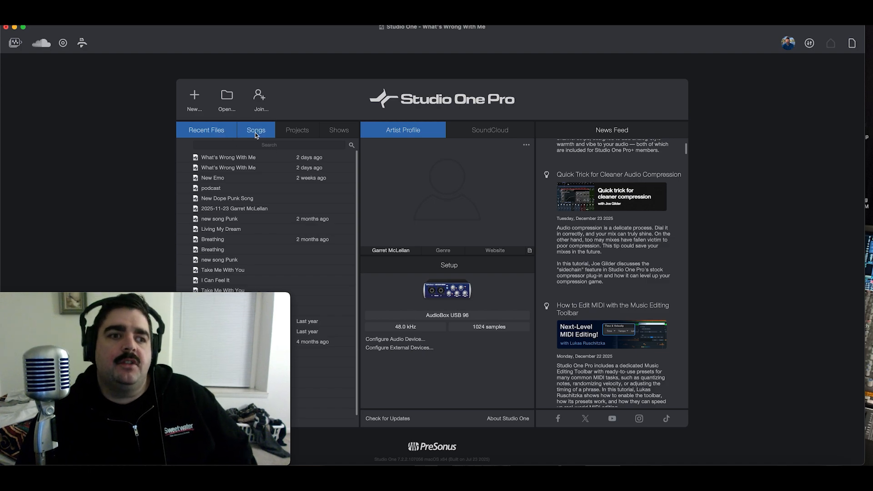
pyautogui.click(295, 133)
pyautogui.click(323, 134)
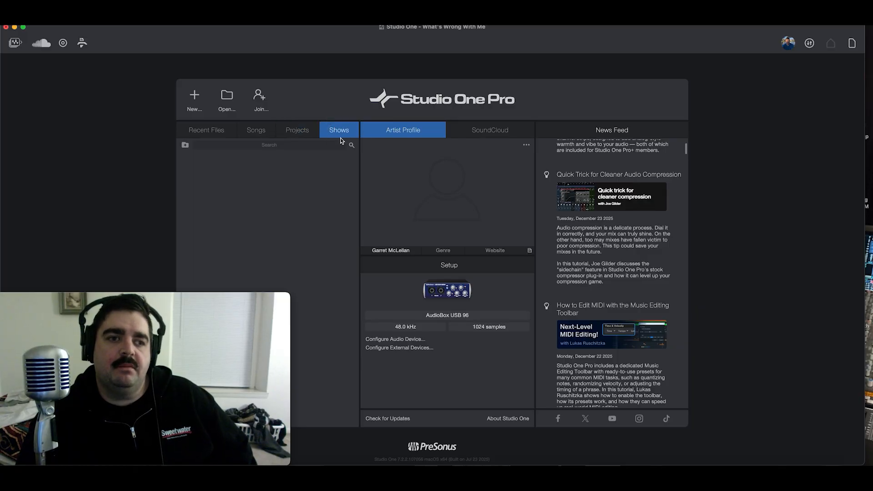
pyautogui.click(203, 132)
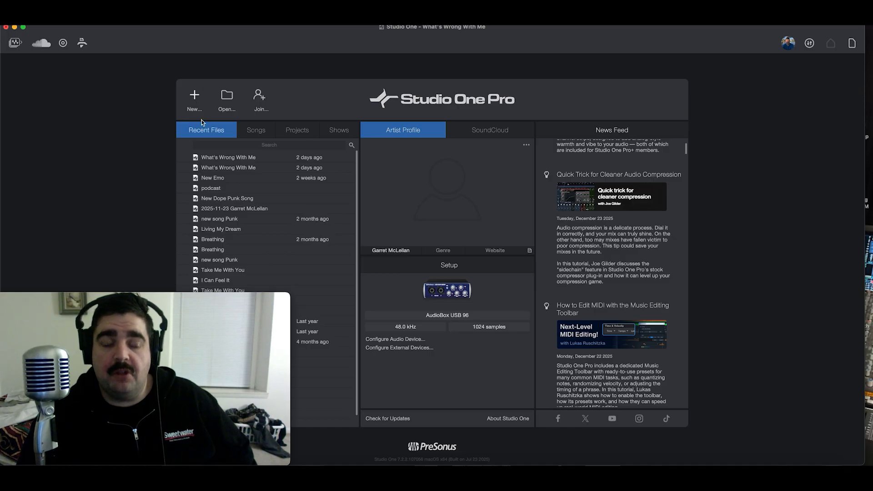
# Step: Create a new project from the Master and Release template with a sample rate of 48.0 kHz
pyautogui.click(195, 97)
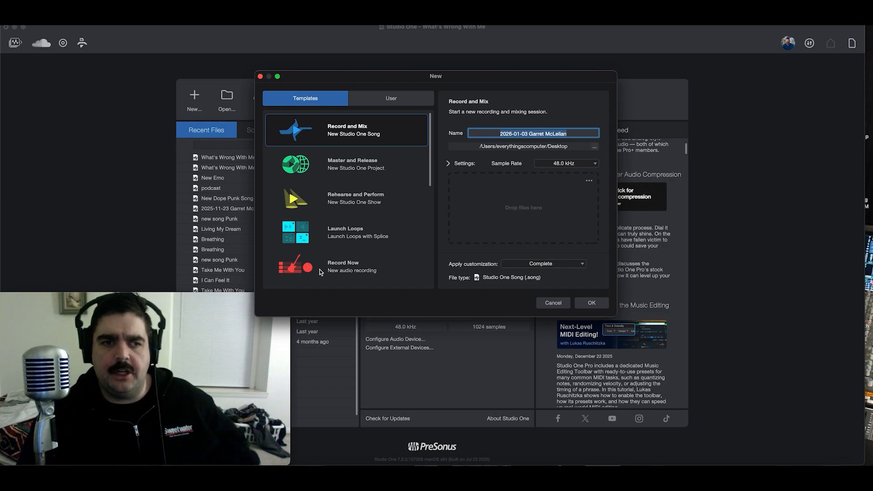
pyautogui.click(344, 167)
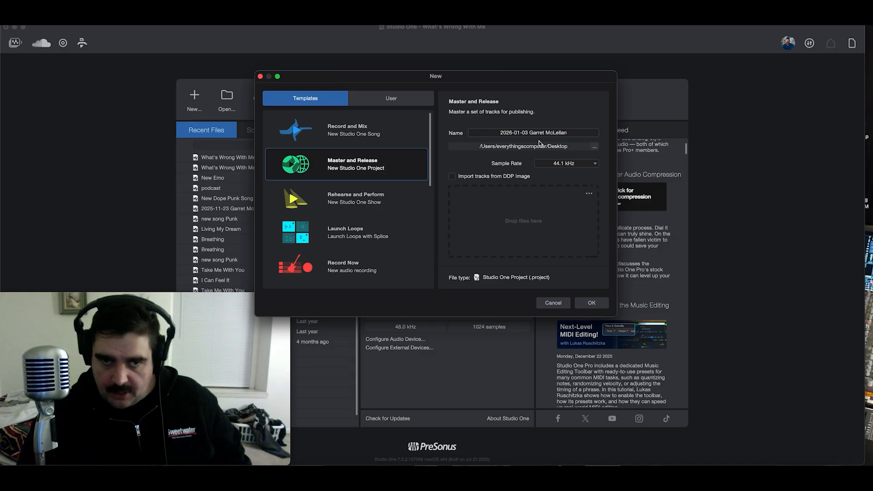
pyautogui.click(575, 167)
pyautogui.click(572, 181)
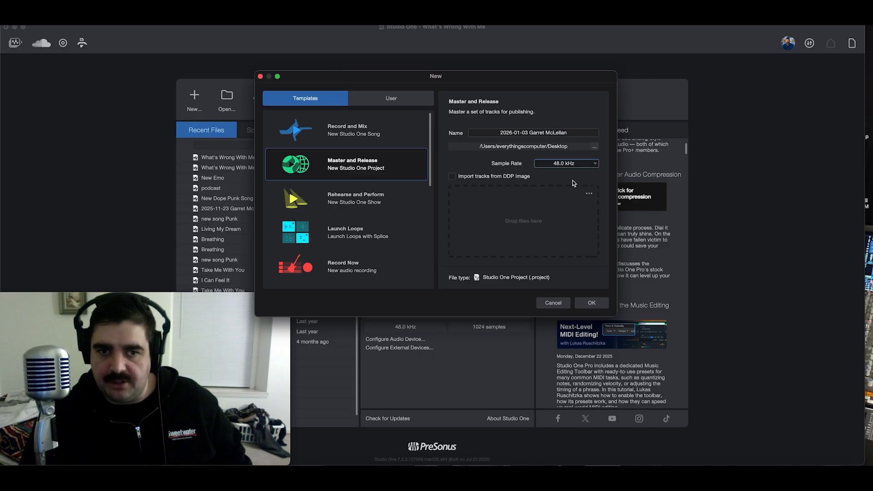
pyautogui.click(559, 167)
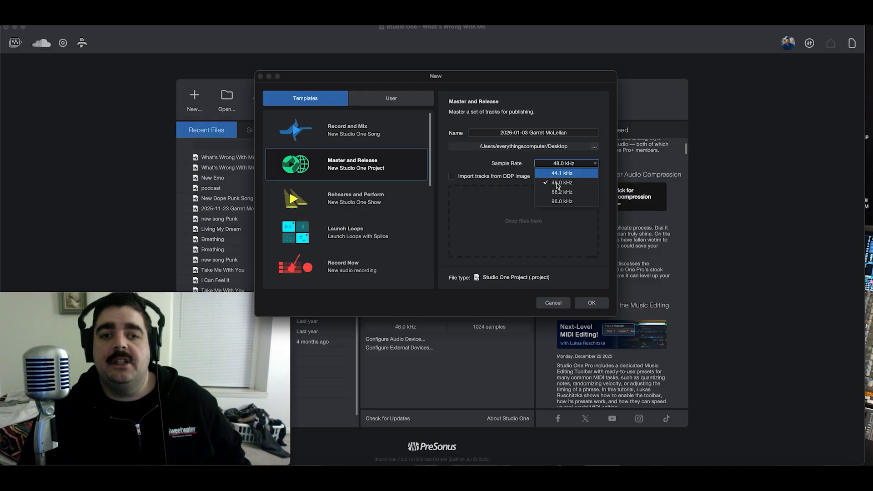
pyautogui.click(558, 184)
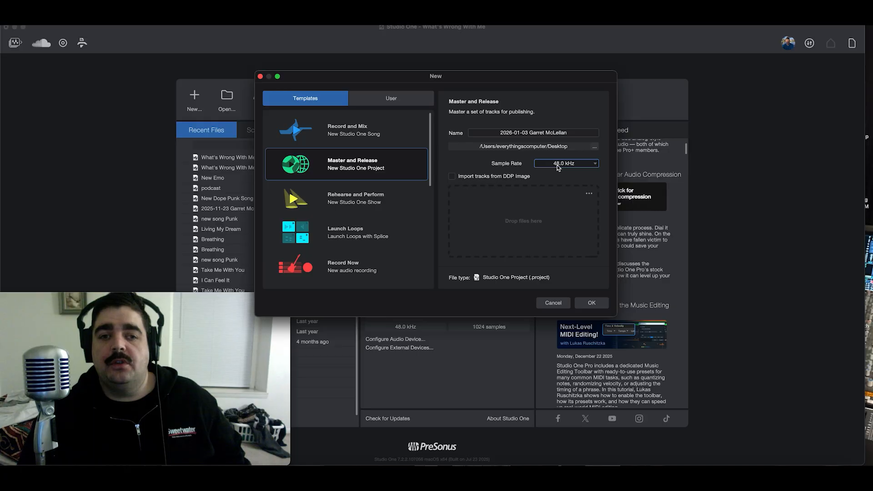
pyautogui.click(559, 165)
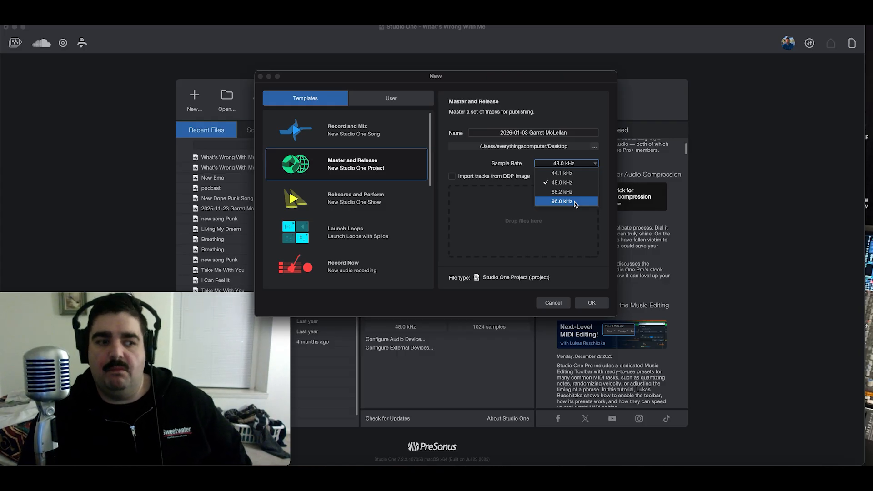
pyautogui.click(474, 164)
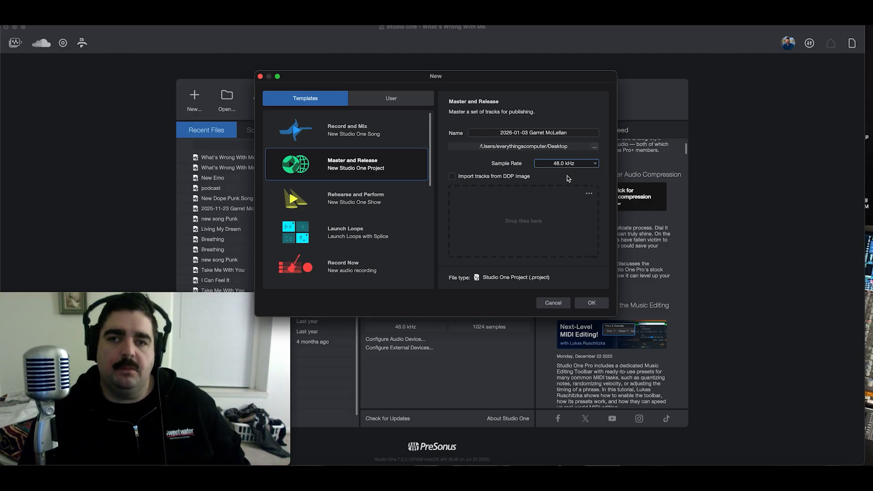
pyautogui.click(584, 303)
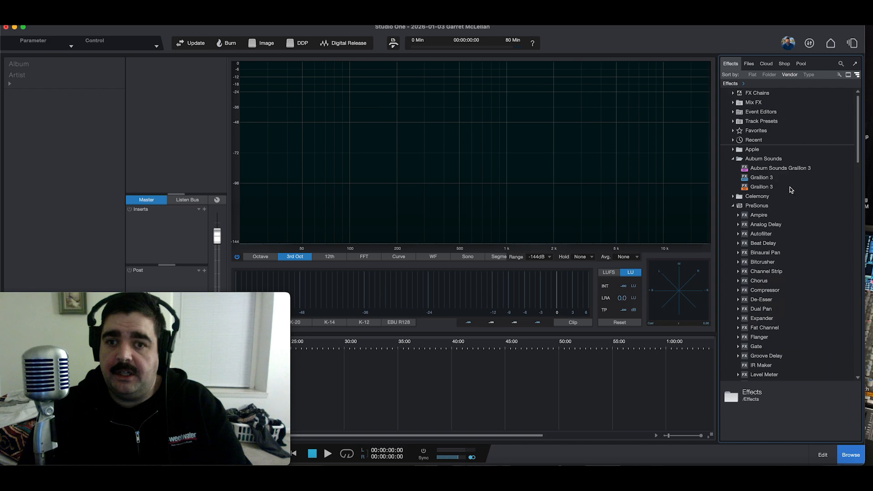
# Step: Look through the list of available effects sorted by vendor
pyautogui.scroll(-1, 782, 142)
pyautogui.scroll(-15, 782, 142)
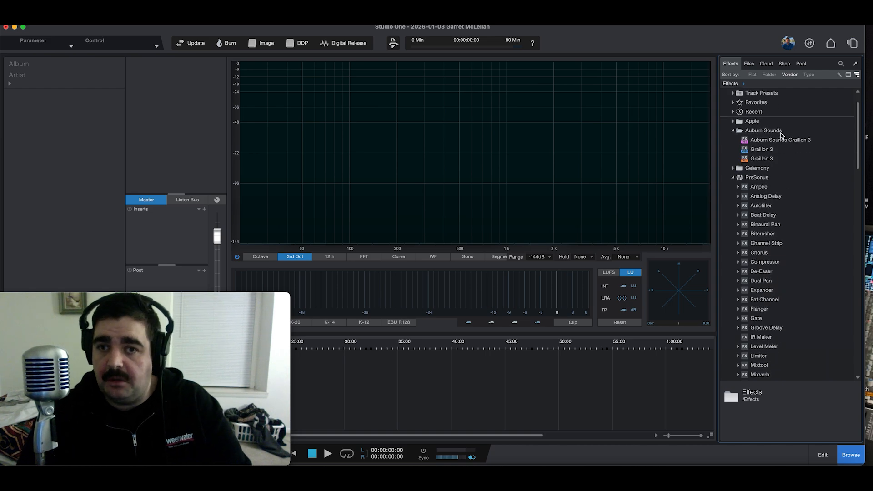
pyautogui.scroll(15, 809, 165)
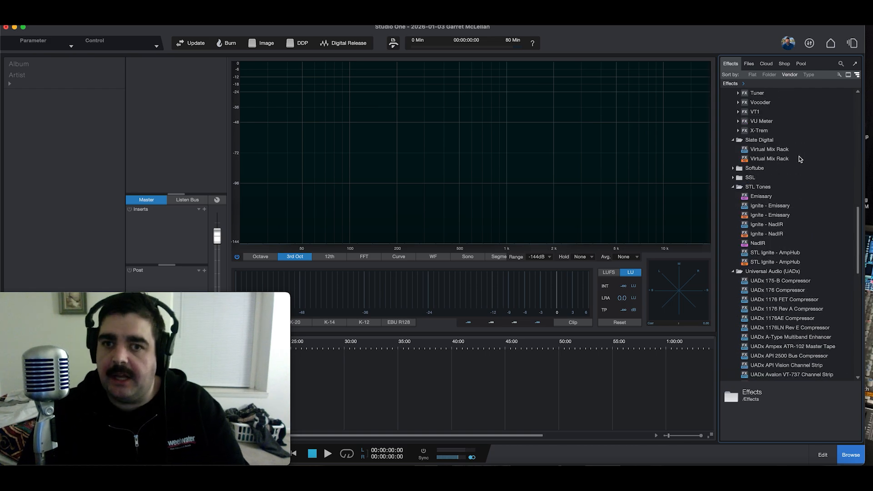
pyautogui.scroll(17, 756, 82)
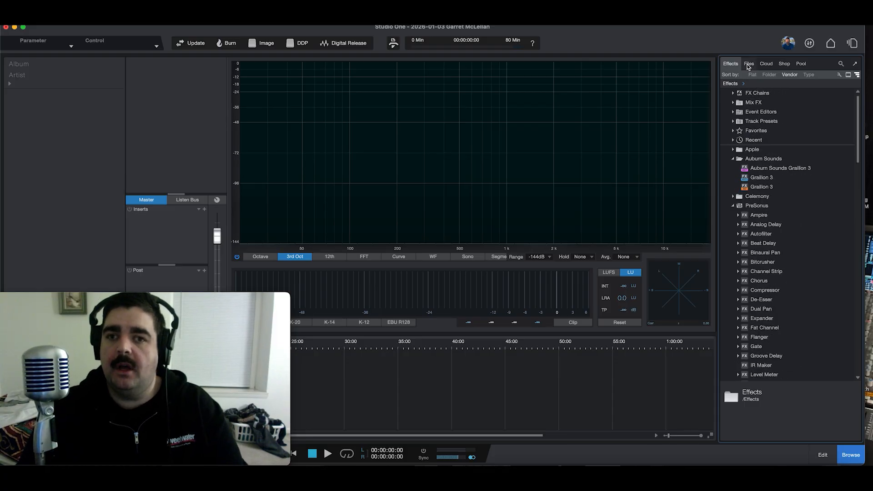
# Step: Try to import NECRODRUMs.mp3 from the Desktop files into the mastering project's track list
pyautogui.click(748, 64)
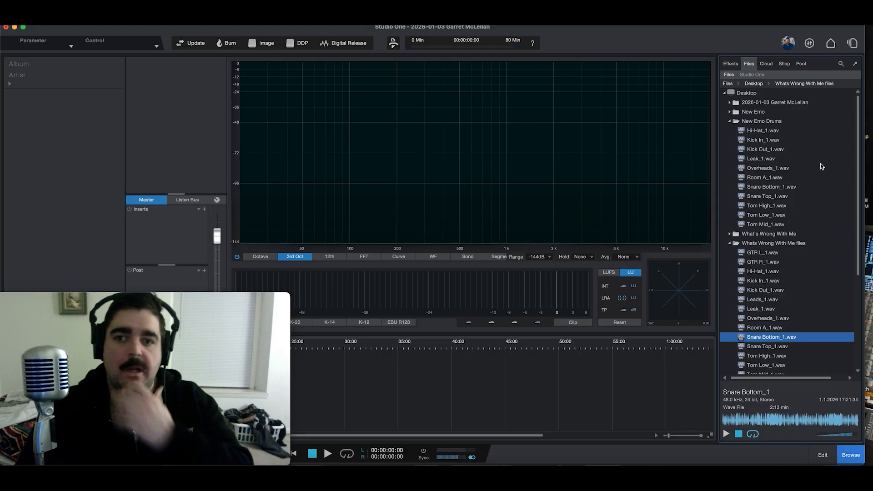
pyautogui.scroll(-1, 803, 241)
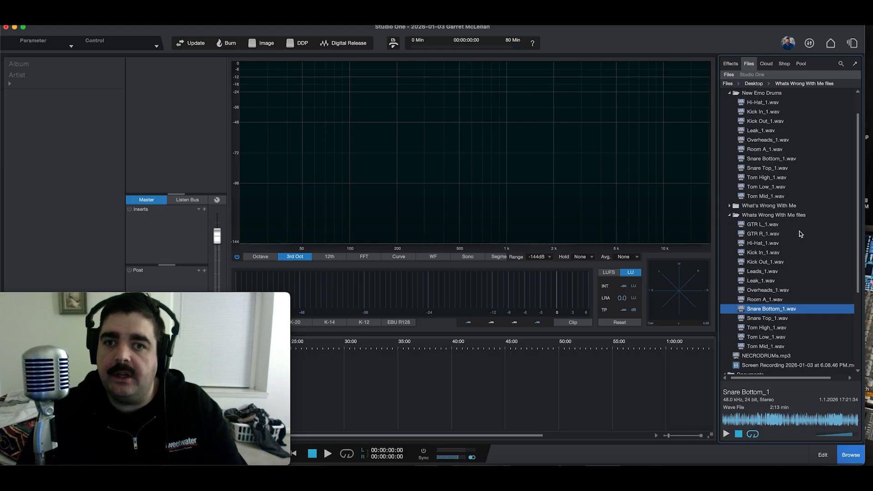
pyautogui.scroll(-7, 801, 234)
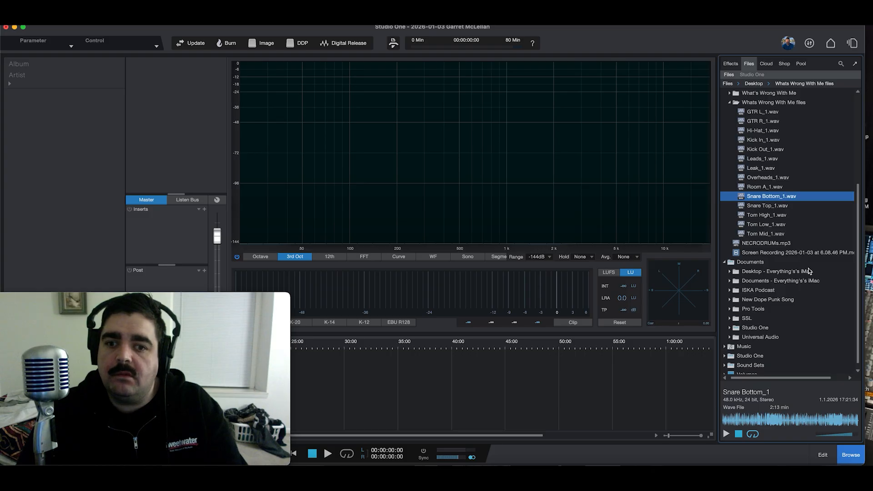
pyautogui.scroll(-1, 779, 311)
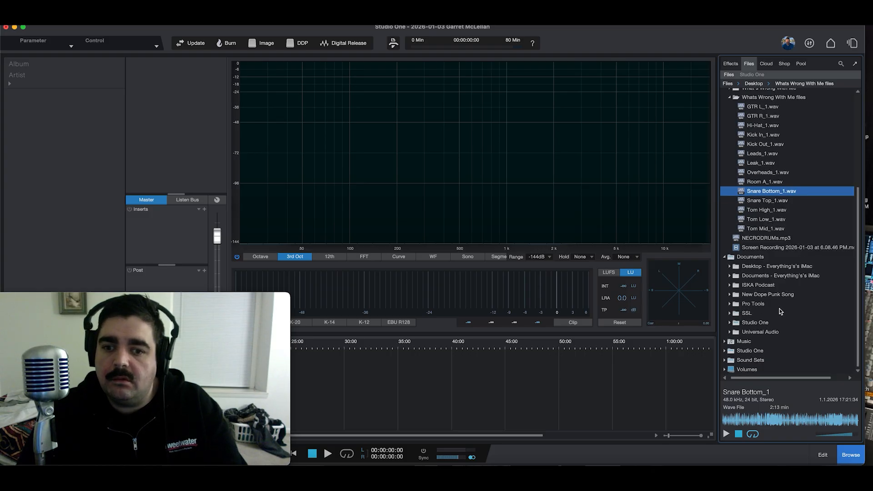
pyautogui.moveTo(762, 238); pyautogui.dragTo(76, 132)
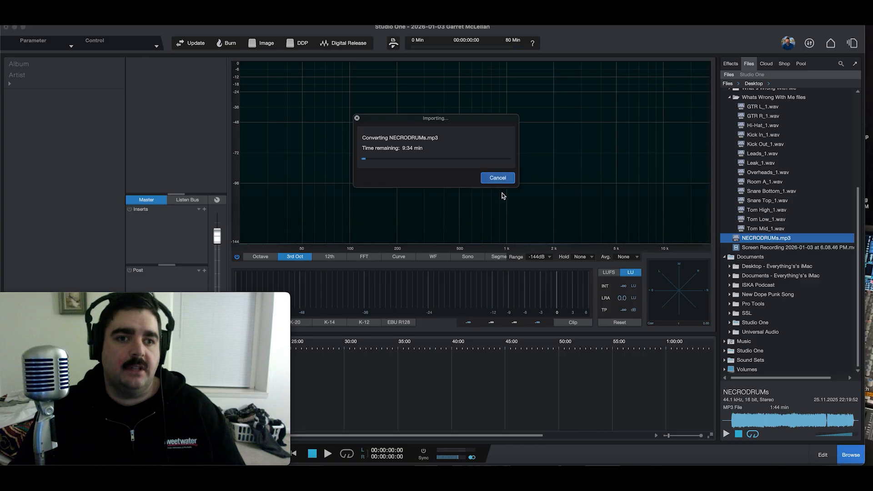
pyautogui.click(503, 179)
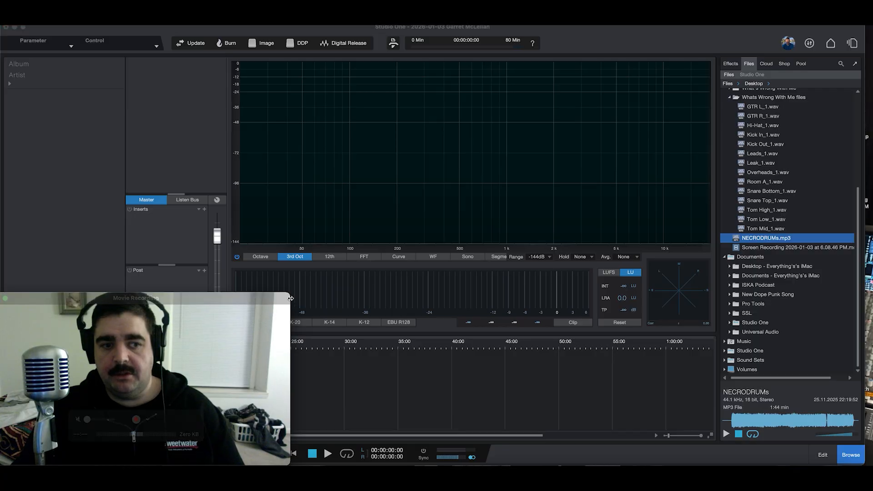
pyautogui.moveTo(290, 303); pyautogui.dragTo(174, 329)
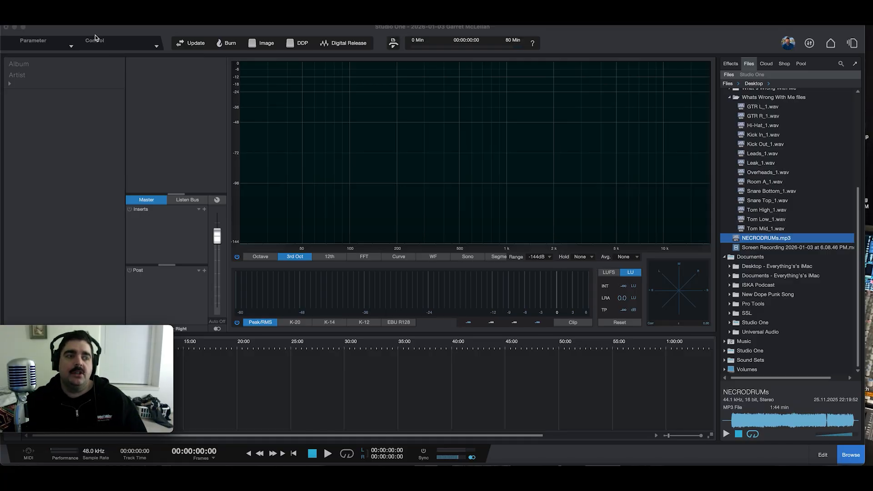
# Step: Return to the start page and try to open the recent project Living My Dream (Mastered), keeping its entry in the list
pyautogui.click(830, 43)
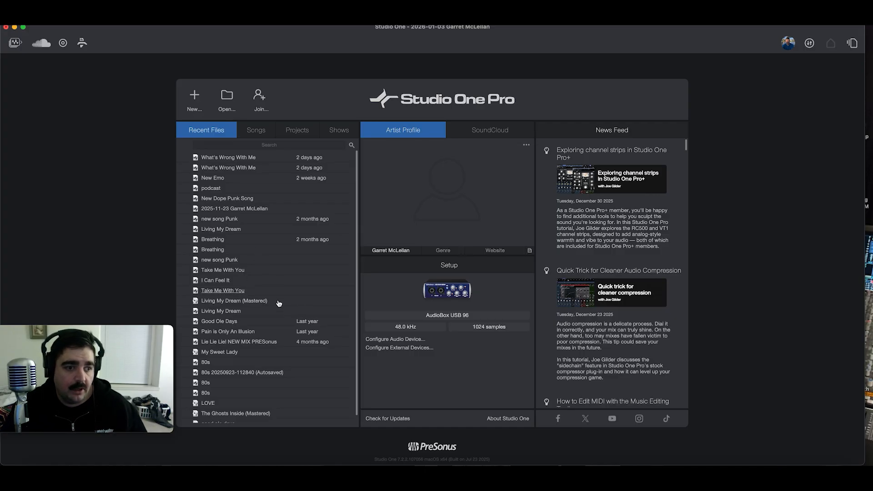
pyautogui.doubleClick(225, 302)
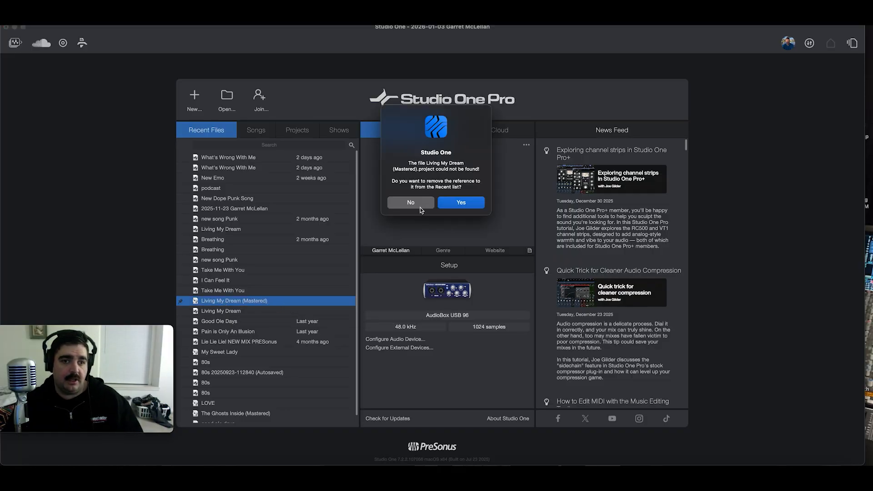
pyautogui.click(419, 205)
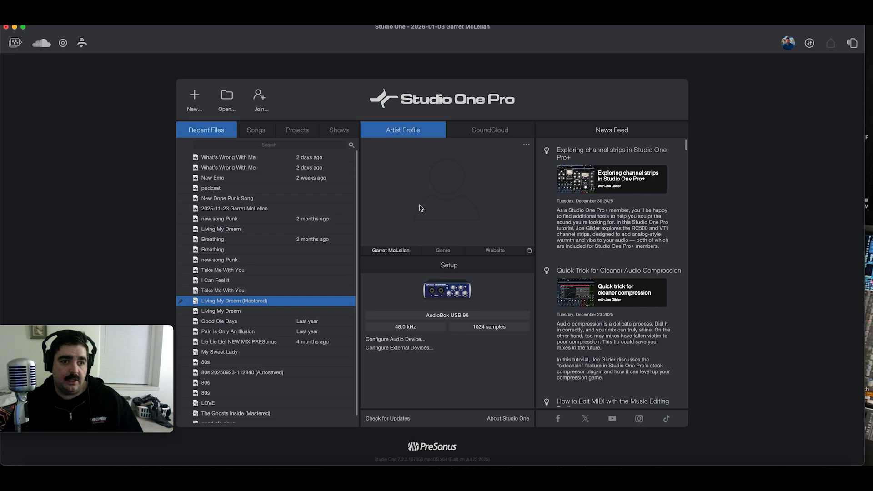
pyautogui.click(234, 302)
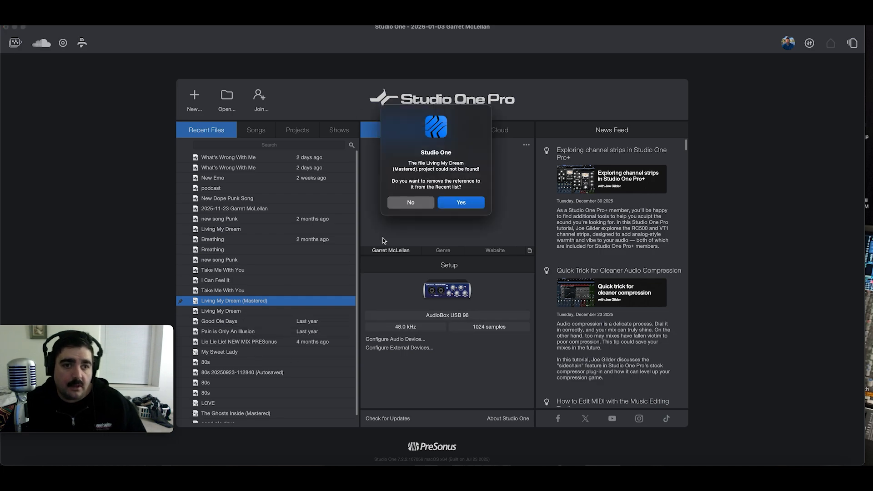
pyautogui.click(410, 202)
pyautogui.scroll(-1, 240, 360)
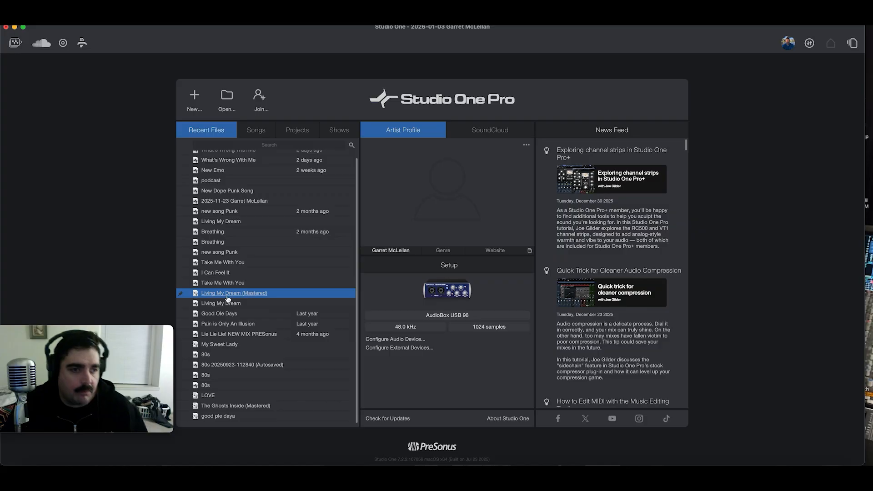
pyautogui.scroll(1, 228, 298)
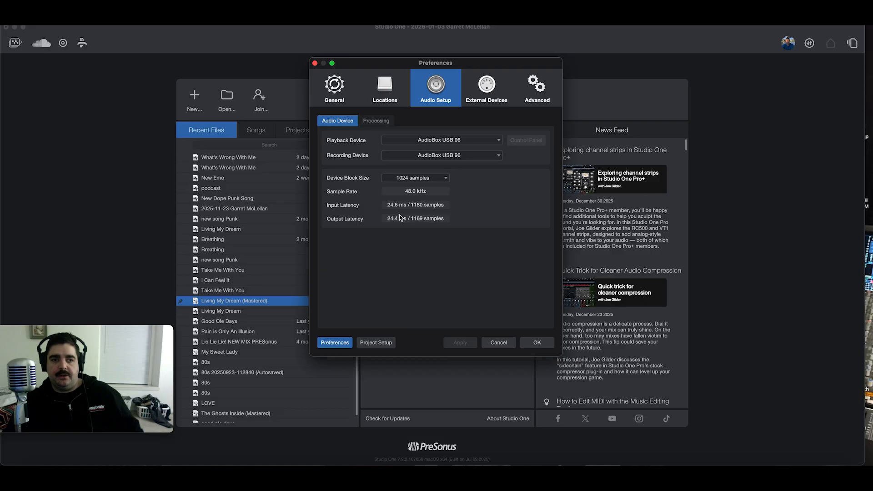
# Step: Examine the device block size options in the audio device preferences and close the preferences
pyautogui.click(419, 179)
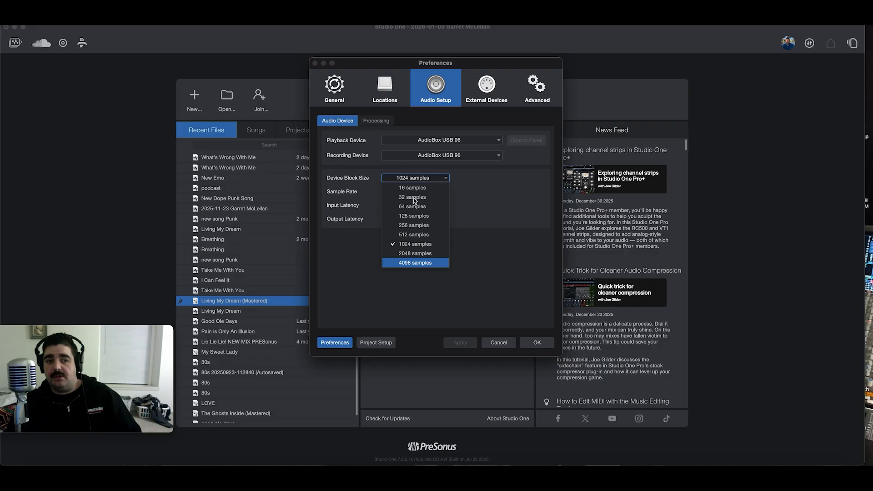
pyautogui.click(492, 223)
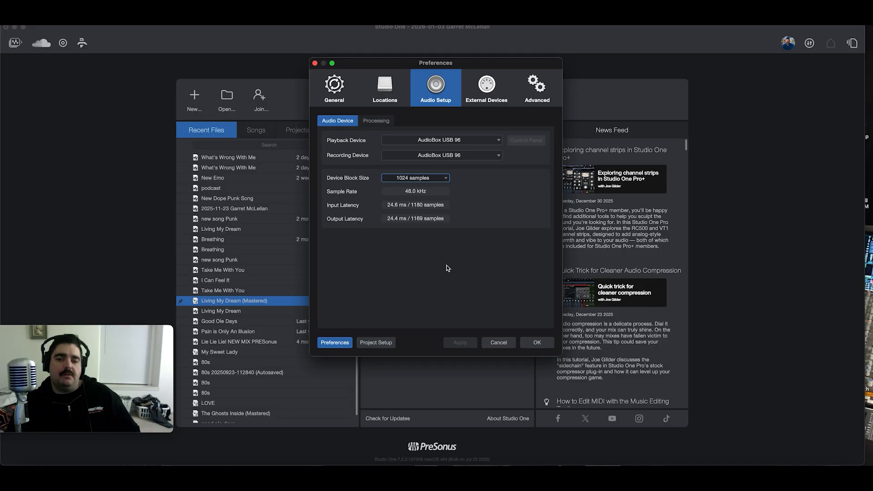
pyautogui.click(537, 343)
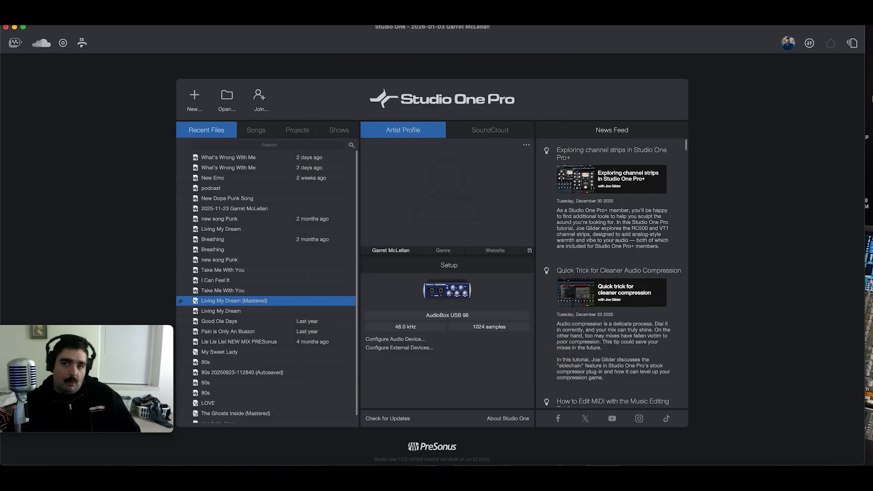
# Step: Open the first What's Wrong With Me song in the start page's recent files
pyautogui.click(851, 45)
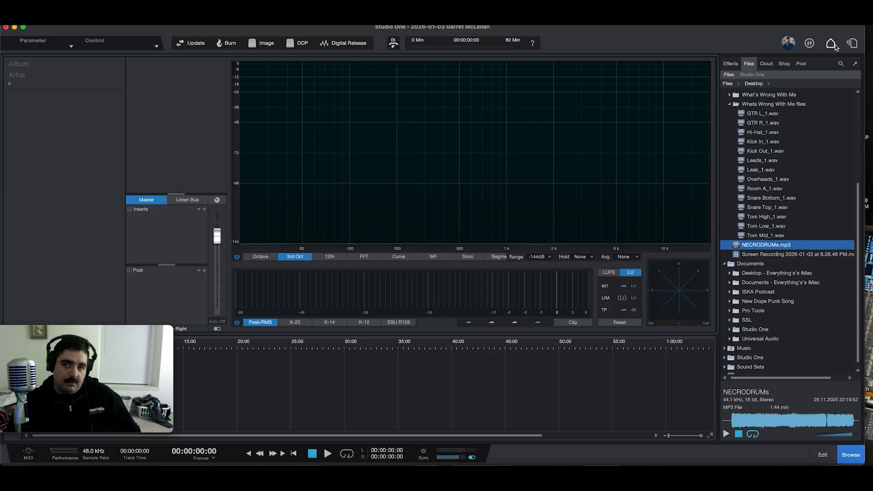
pyautogui.click(831, 44)
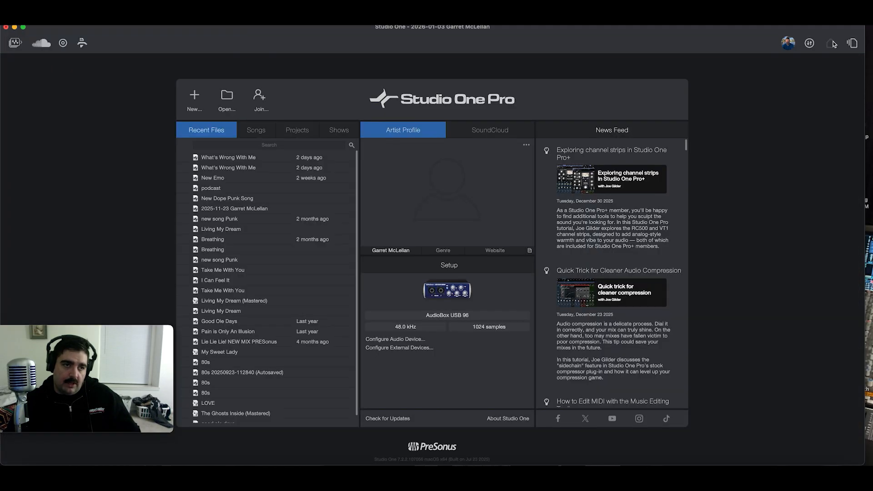
pyautogui.click(249, 158)
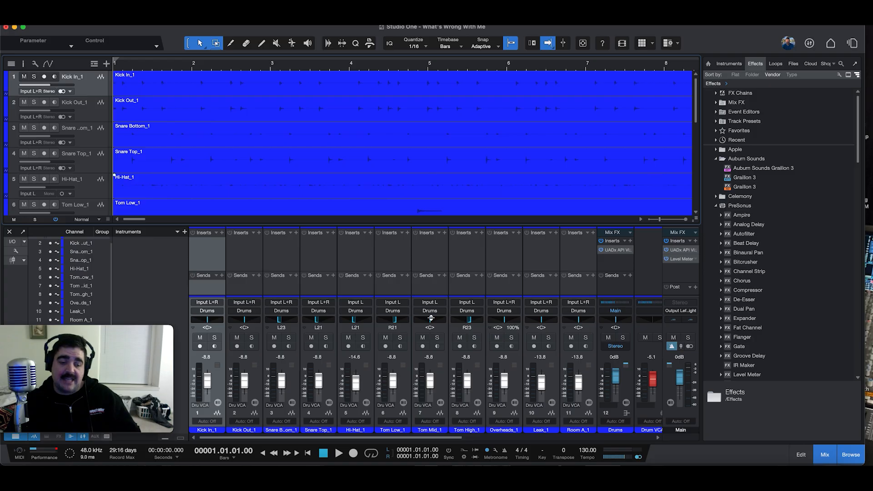
# Step: Hide the mix console and check the transport's secondary time format options, keeping Seconds
pyautogui.click(824, 454)
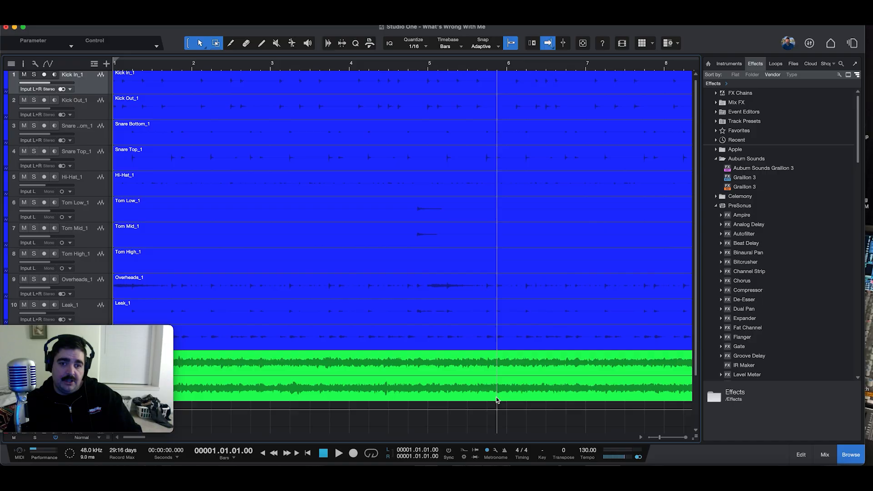
pyautogui.scroll(-3, 496, 396)
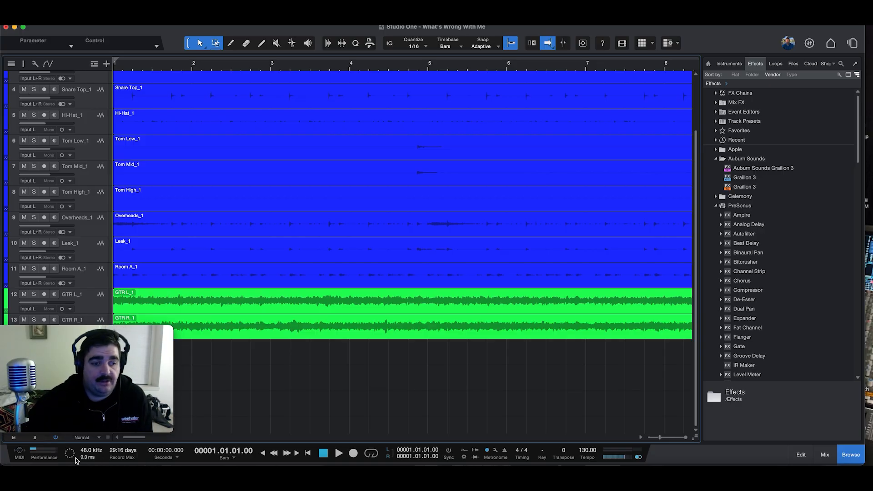
pyautogui.click(173, 458)
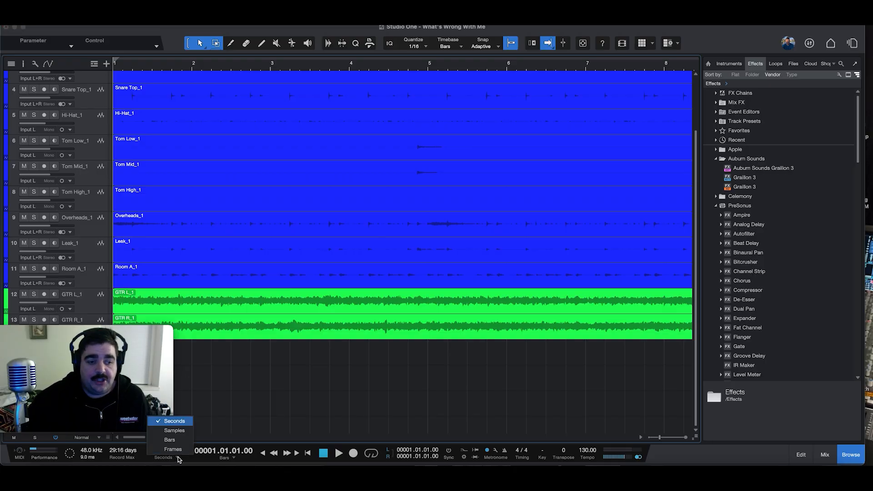
pyautogui.click(175, 422)
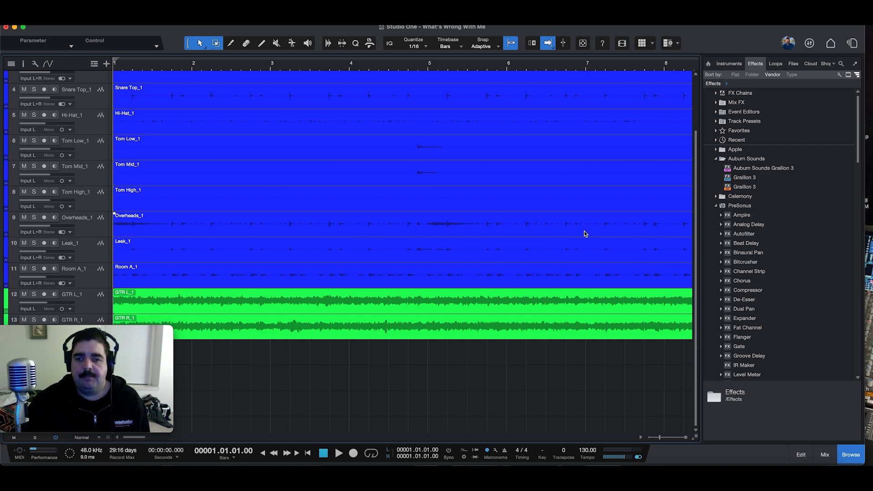
# Step: Look through the arrangement's drum and guitar tracks, and move along the timeline to the vocal parts around bars 11 to 17
pyautogui.scroll(3, 542, 259)
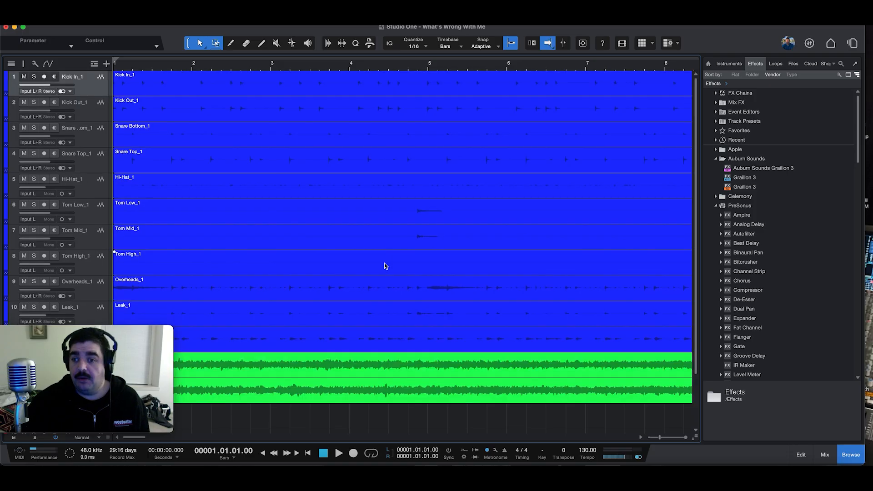
pyautogui.scroll(-3, 345, 258)
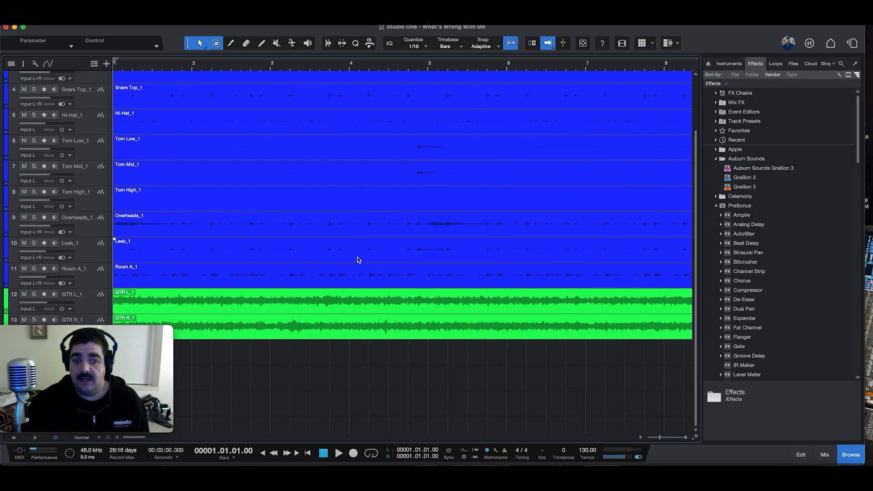
pyautogui.moveTo(153, 338)
pyautogui.moveTo(152, 335); pyautogui.dragTo(226, 338)
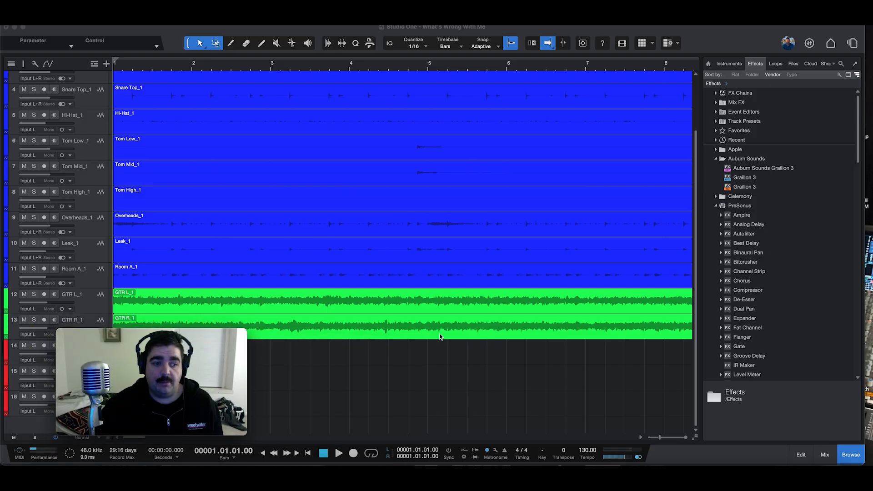
pyautogui.scroll(3, 247, 127)
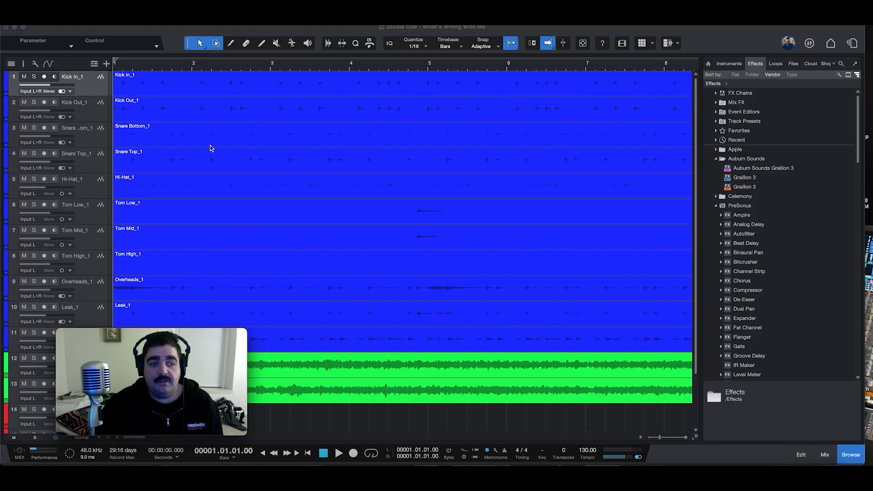
pyautogui.scroll(-3, 312, 268)
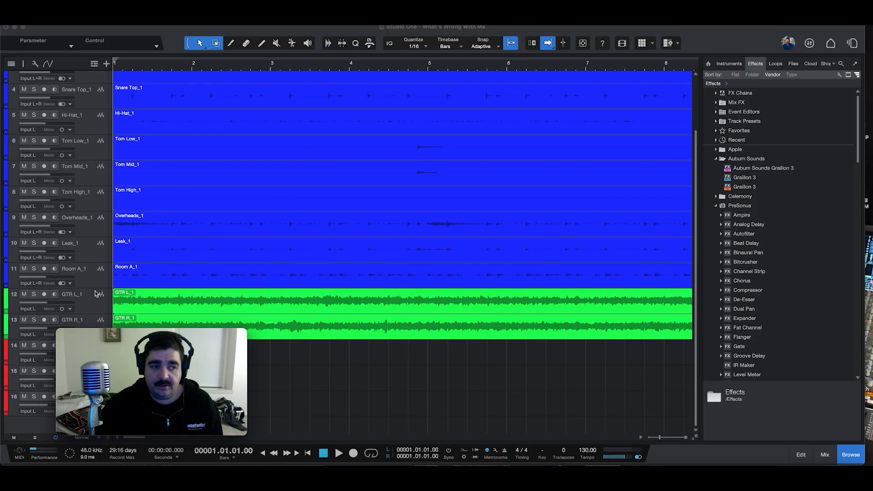
pyautogui.moveTo(231, 337)
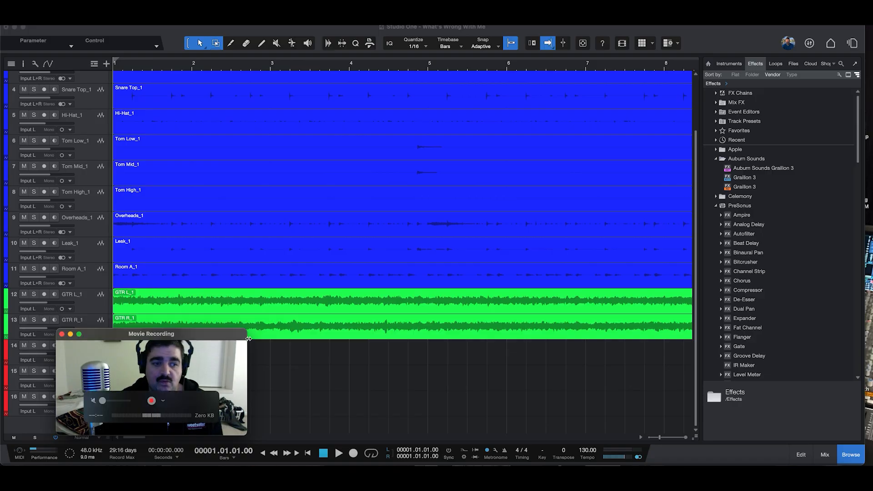
pyautogui.moveTo(231, 337); pyautogui.dragTo(175, 343)
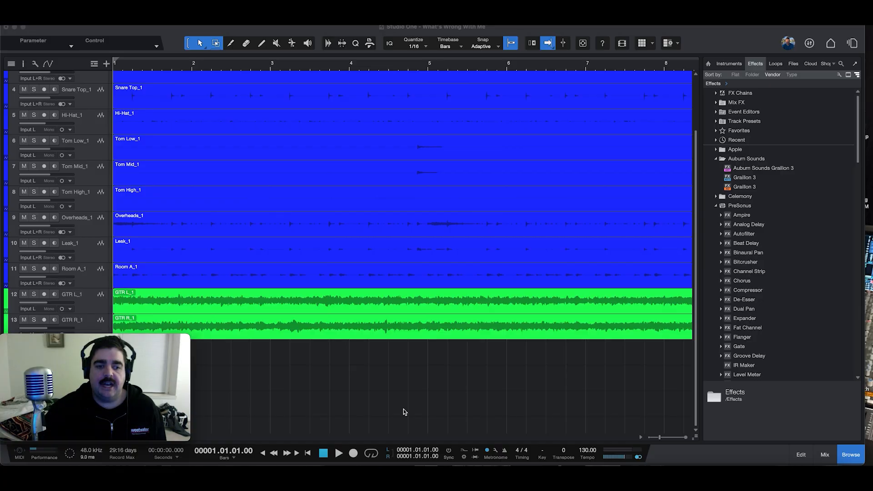
pyautogui.scroll(3, 452, 405)
pyautogui.scroll(-3, 459, 395)
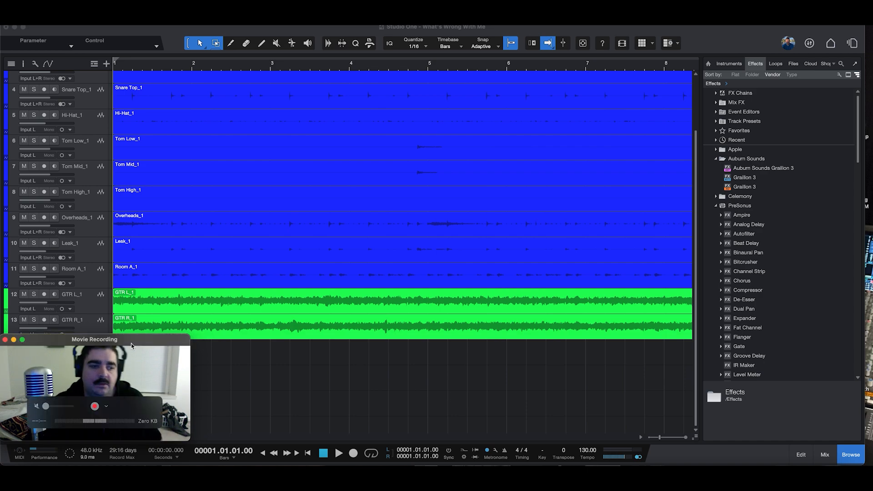
pyautogui.moveTo(131, 346); pyautogui.dragTo(132, 326)
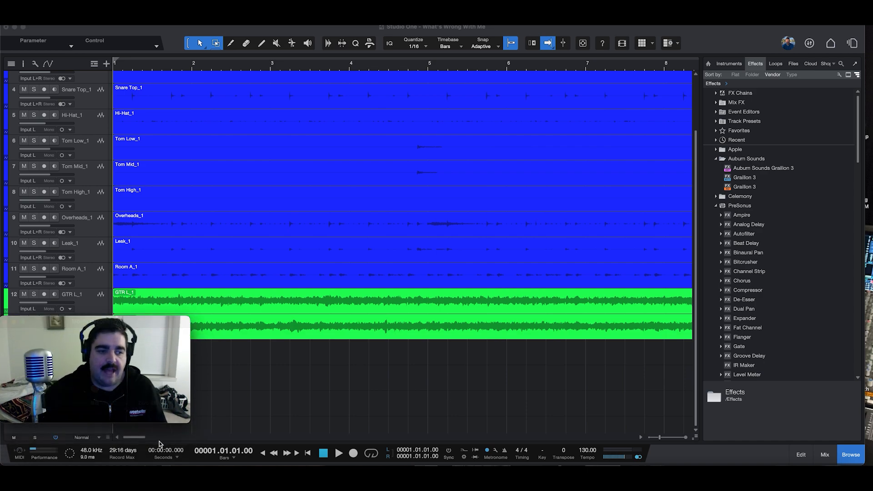
pyautogui.moveTo(144, 438); pyautogui.dragTo(167, 441)
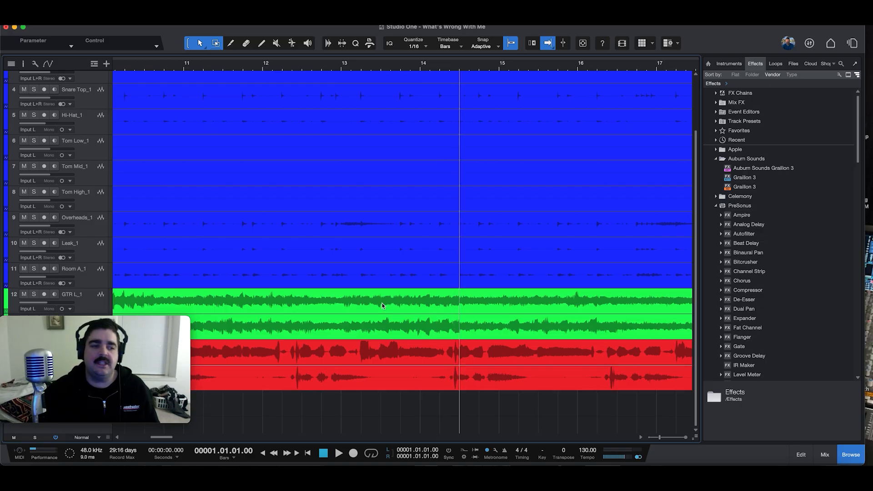
pyautogui.moveTo(68, 326); pyautogui.dragTo(65, 353)
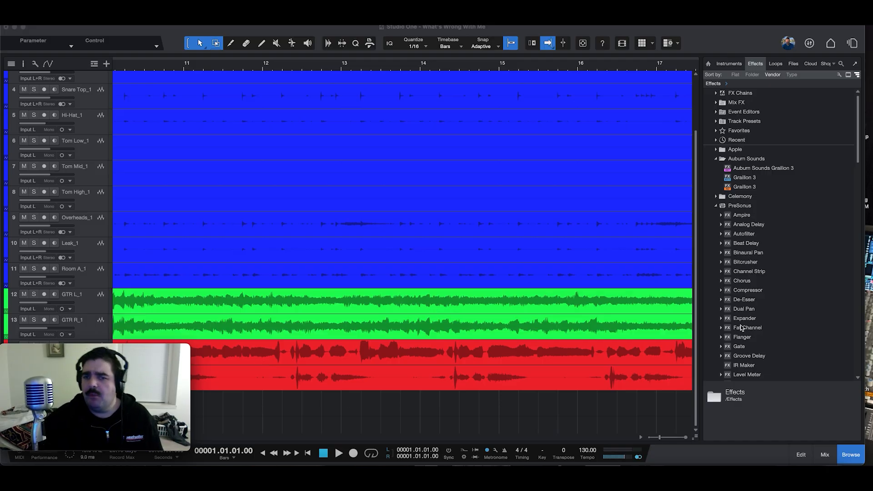
# Step: Expand the PreSonus instruments in the browser and look through the installed effects sorted by vendor
pyautogui.click(726, 64)
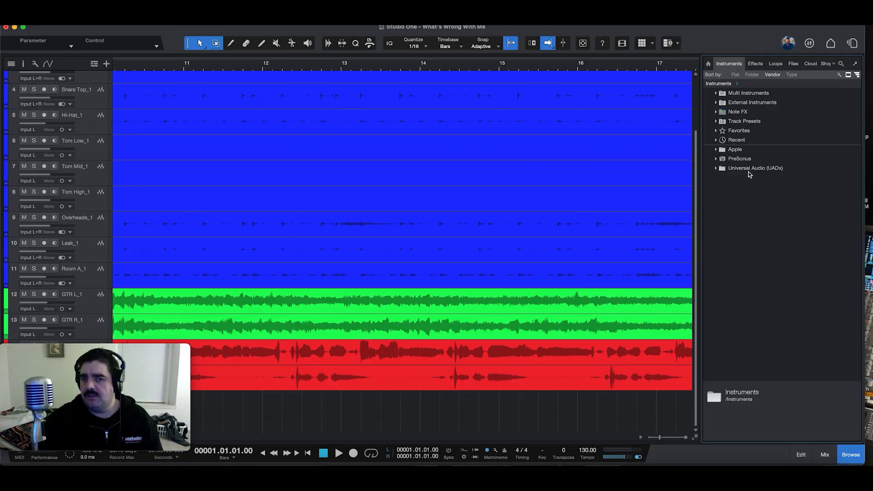
pyautogui.click(716, 158)
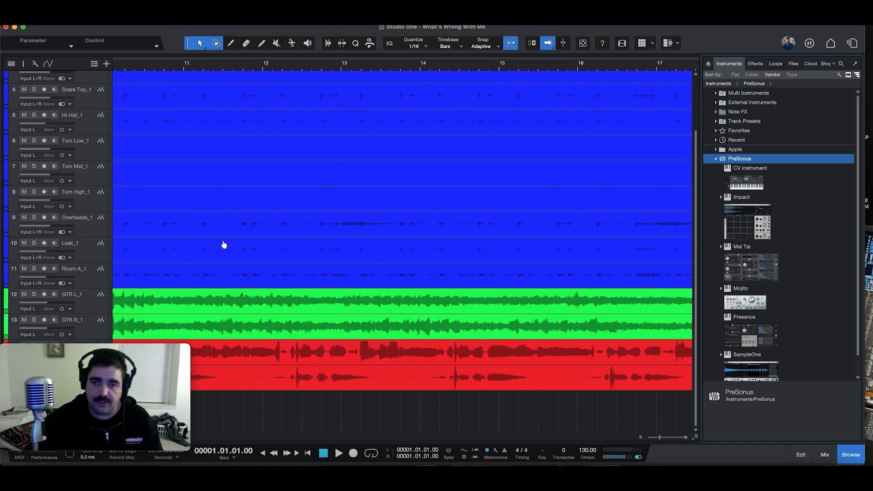
pyautogui.click(756, 64)
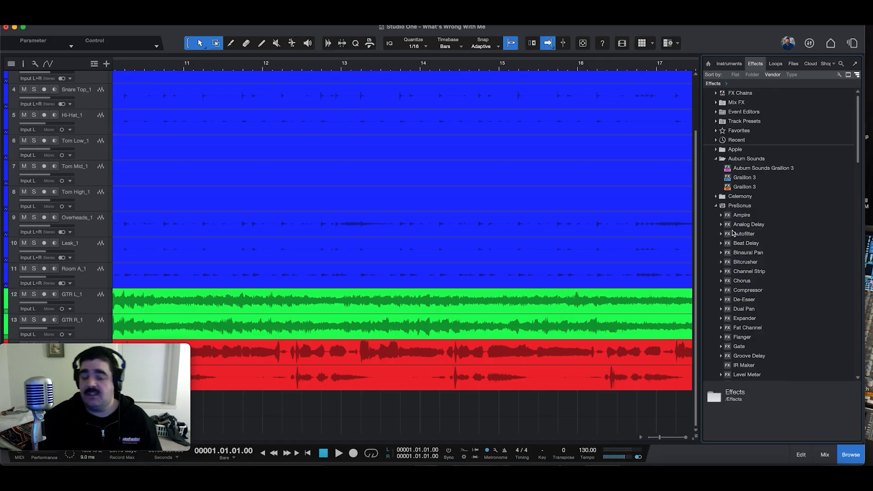
pyautogui.scroll(-10, 819, 163)
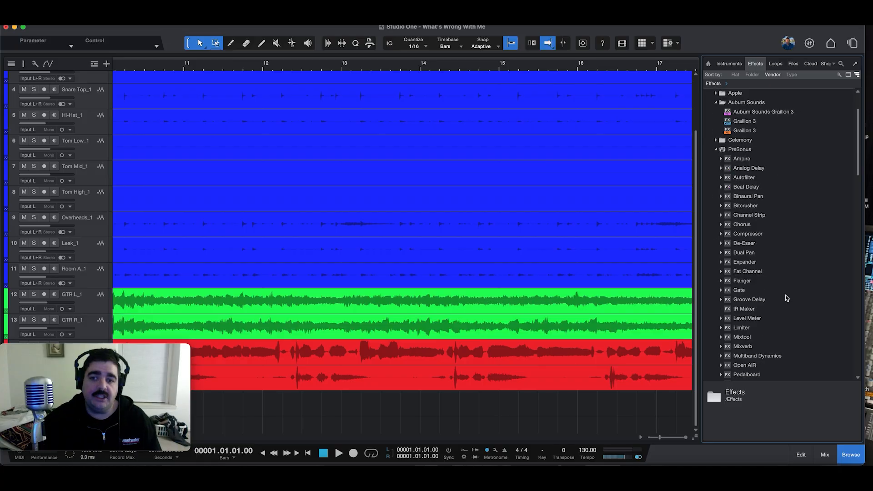
pyautogui.scroll(-8, 797, 284)
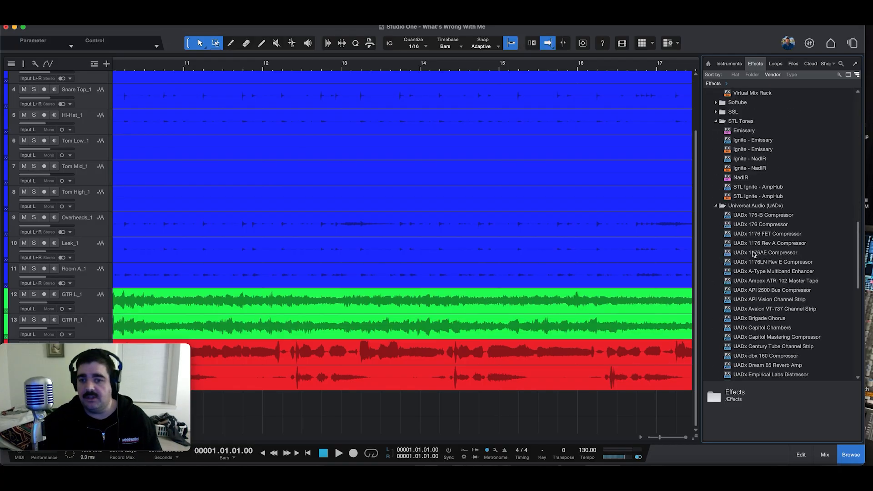
pyautogui.scroll(15, 791, 182)
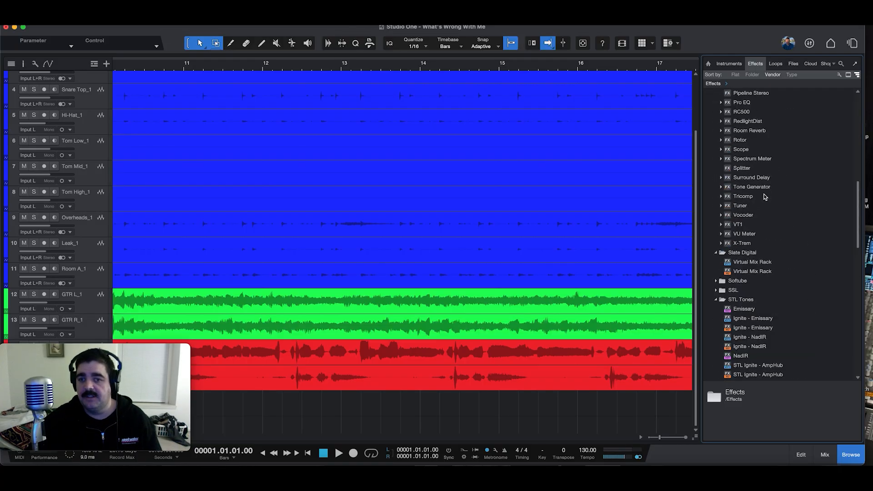
pyautogui.scroll(5, 805, 201)
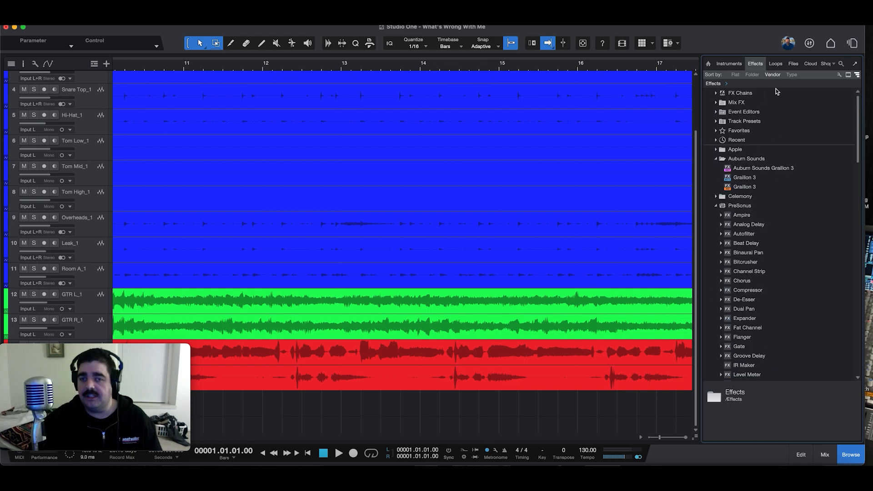
# Step: View the browser's loops and files, and return to the effects list
pyautogui.click(776, 64)
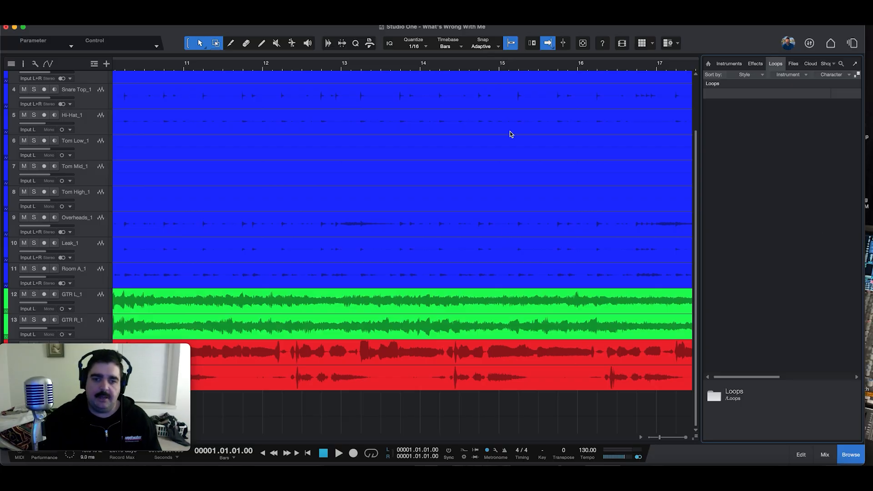
pyautogui.click(794, 64)
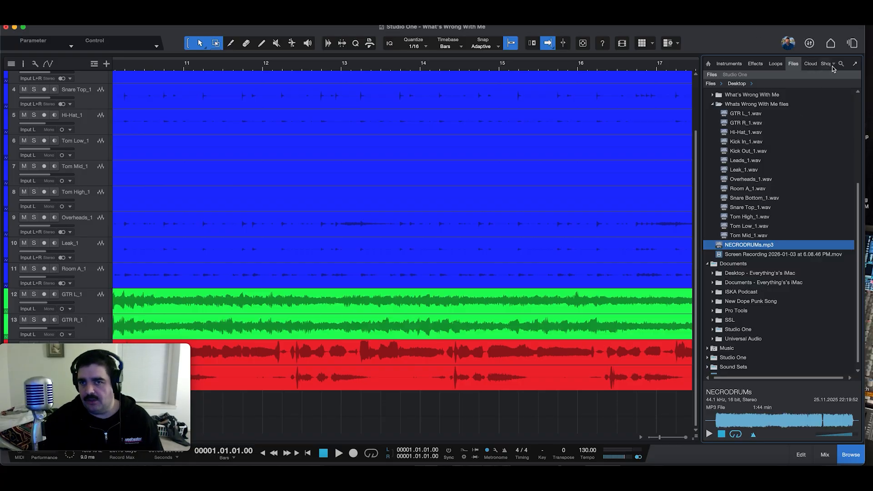
pyautogui.click(753, 67)
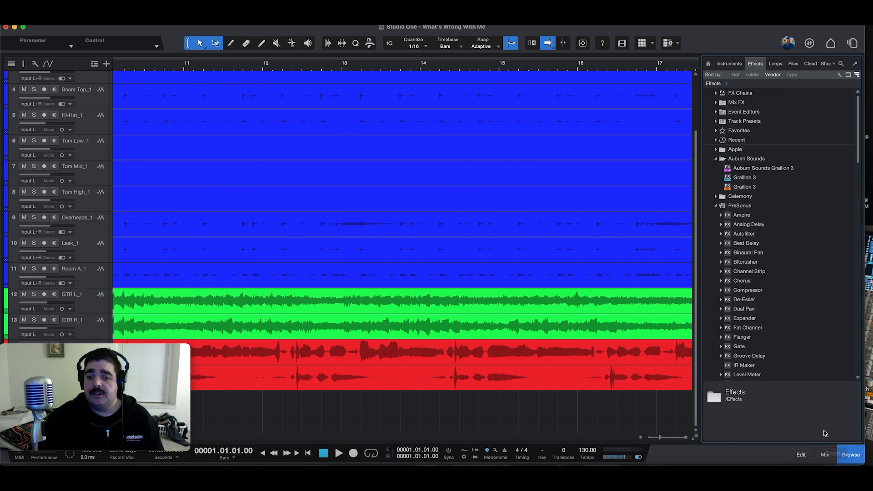
# Step: Examine the GTR L_1 guitar clip in the audio editor and close the editor
pyautogui.click(799, 455)
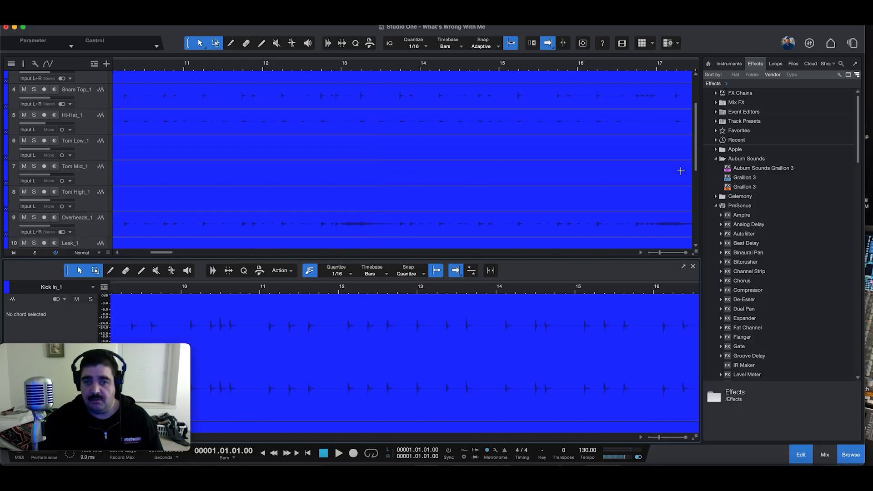
pyautogui.scroll(-1, 694, 167)
pyautogui.scroll(-5, 694, 167)
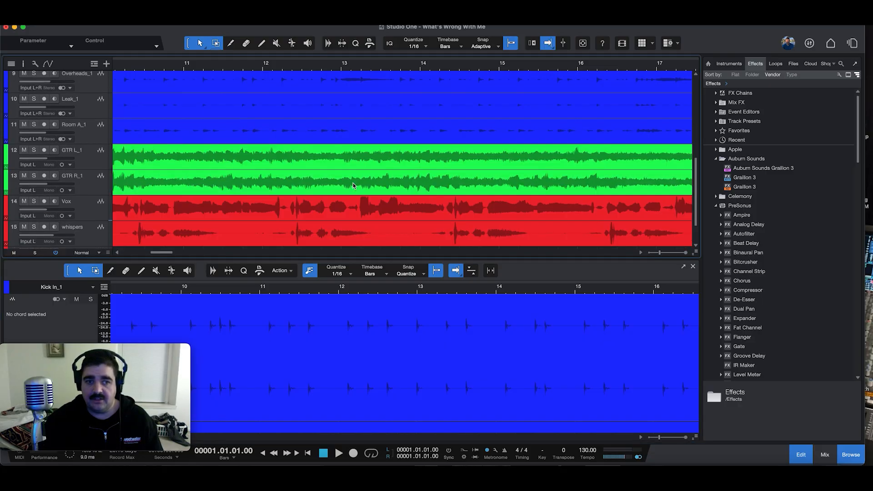
pyautogui.click(315, 158)
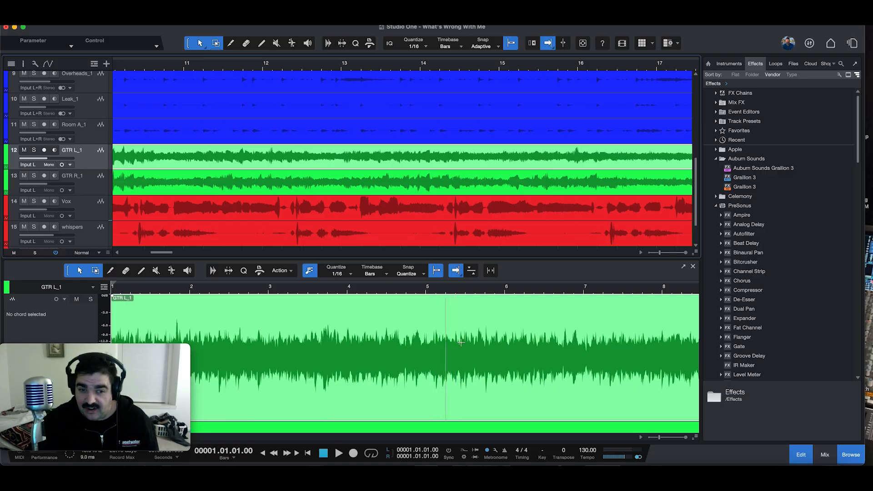
pyautogui.click(806, 457)
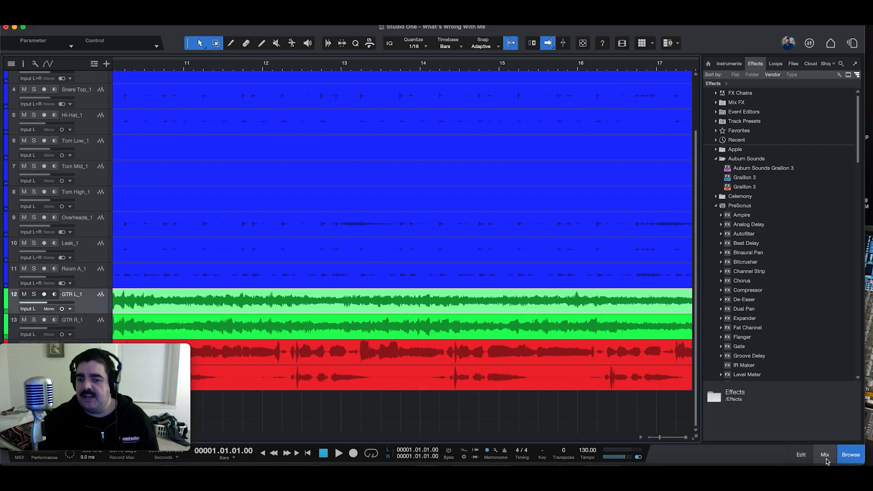
# Step: Show the mix console and look through its channels from Kick In_1 to Vox Addy
pyautogui.click(826, 456)
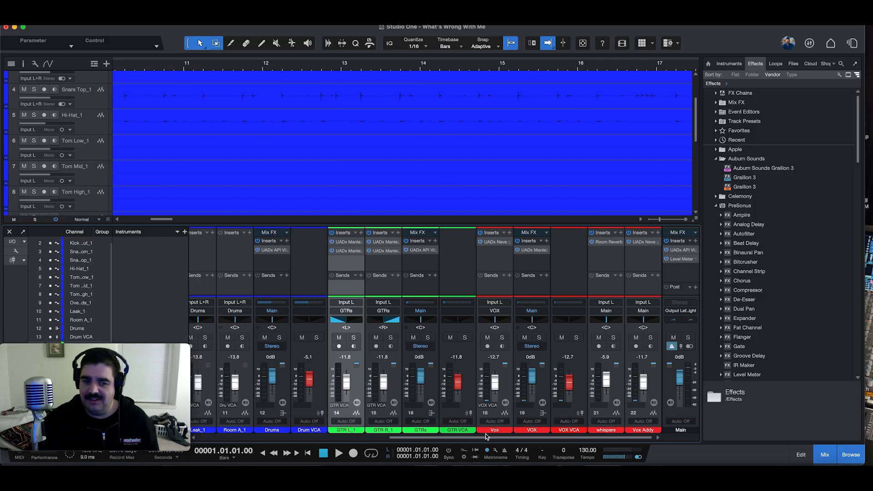
pyautogui.moveTo(487, 437); pyautogui.dragTo(270, 420)
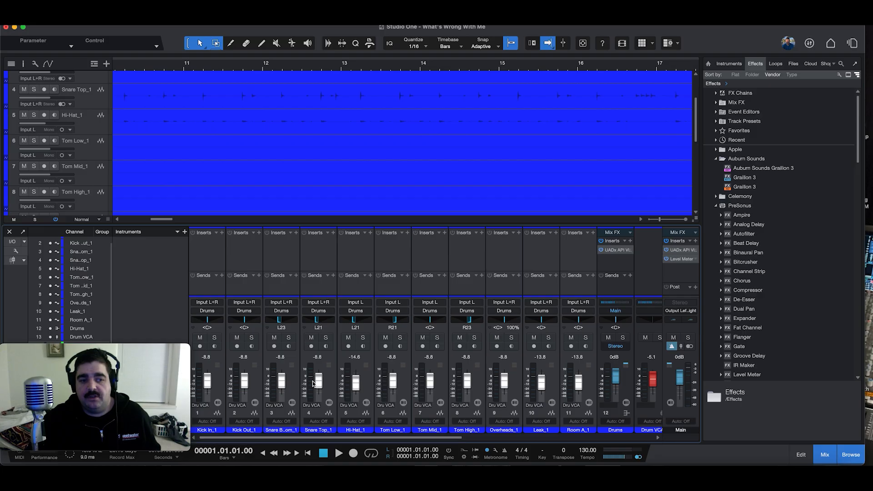
pyautogui.moveTo(451, 437); pyautogui.dragTo(643, 438)
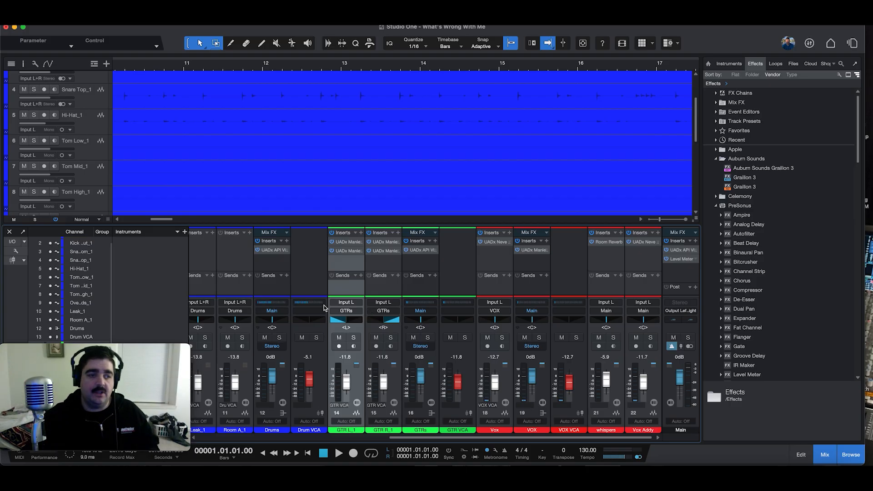
# Step: Detach the mix console into a floating window, reposition it, and dock it back below the arrangement
pyautogui.click(24, 234)
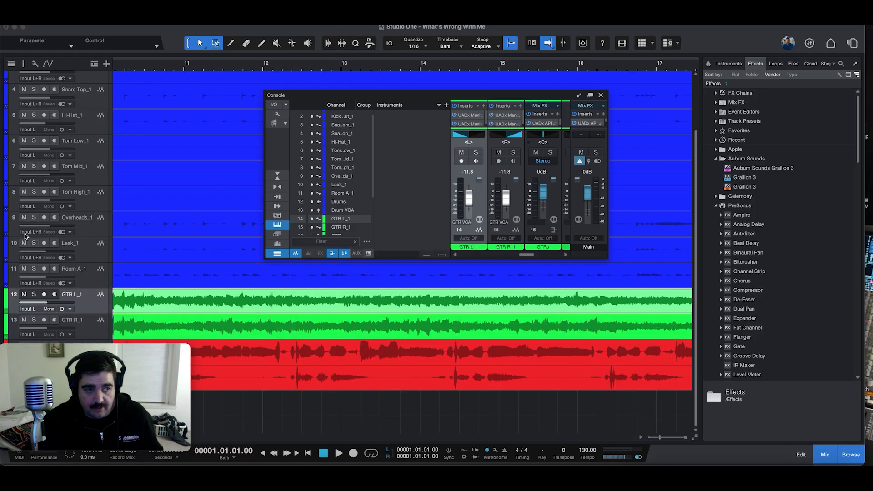
pyautogui.moveTo(407, 96); pyautogui.dragTo(310, 96)
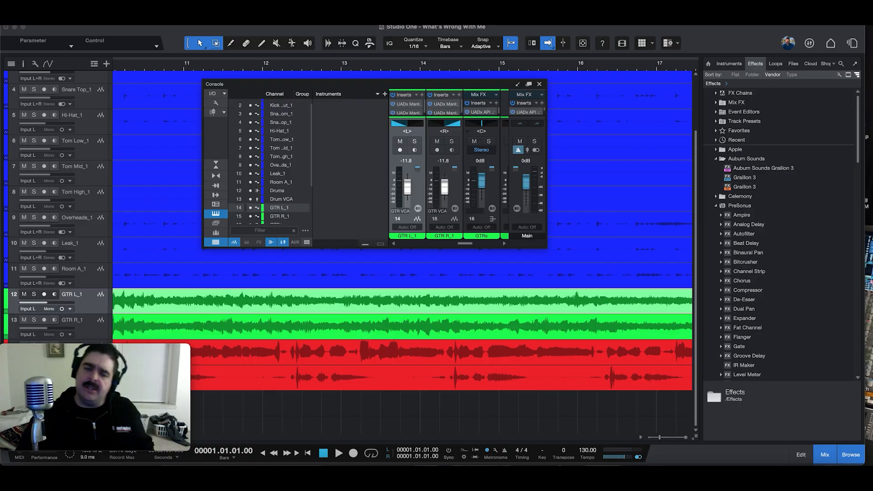
pyautogui.click(518, 86)
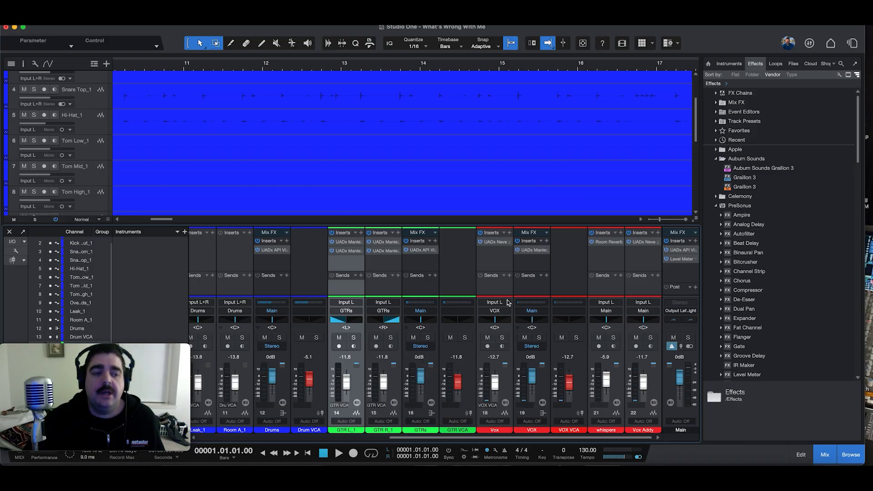
pyautogui.moveTo(59, 350)
pyautogui.moveTo(104, 348); pyautogui.dragTo(784, 353)
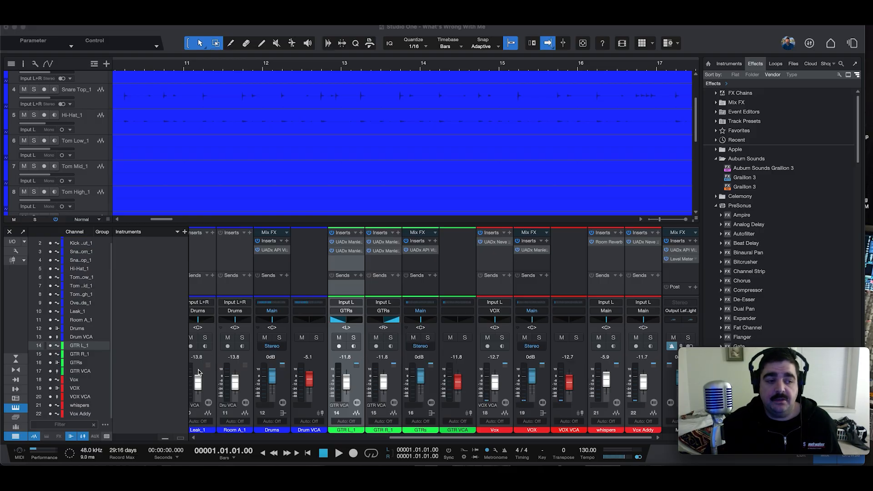
# Step: Show the hardware input channels alongside the track channels in the mix console
pyautogui.click(17, 386)
pyautogui.click(15, 381)
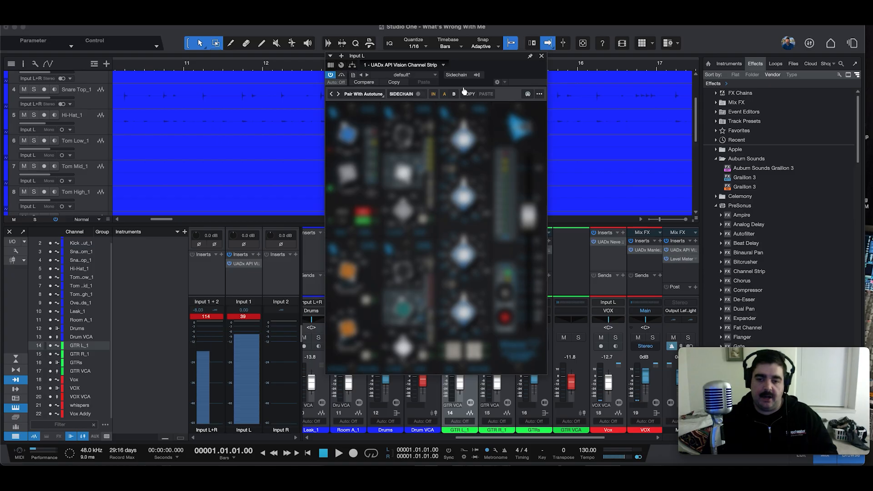
# Step: Browse the Vocal-tagged presets of Input 1's UADx API Vision Channel Strip, and close the plug-in
pyautogui.click(357, 94)
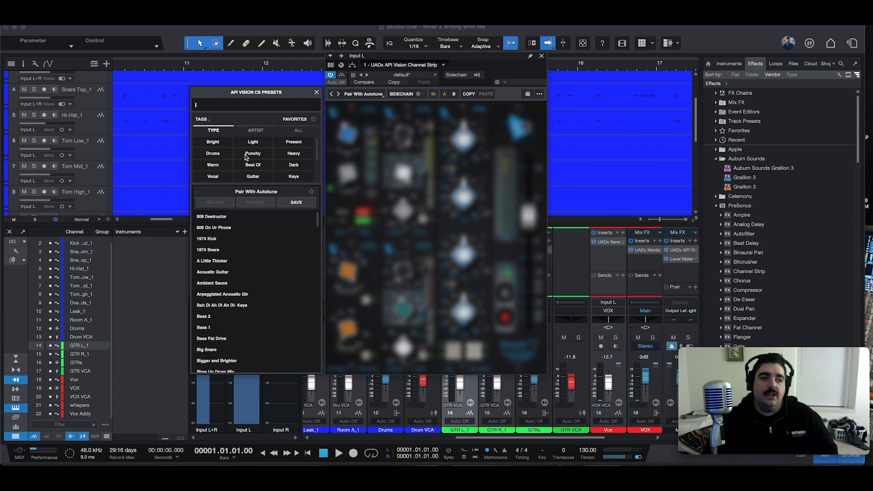
pyautogui.click(214, 176)
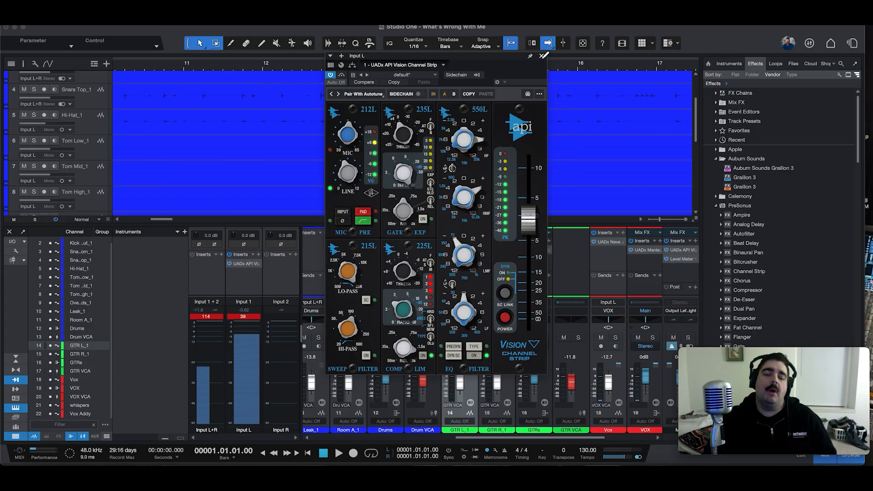
pyautogui.click(543, 55)
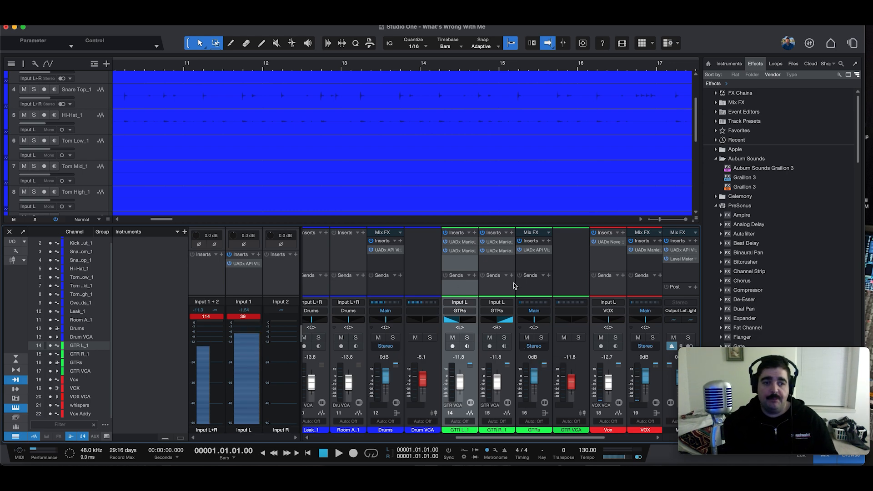
pyautogui.moveTo(678, 359)
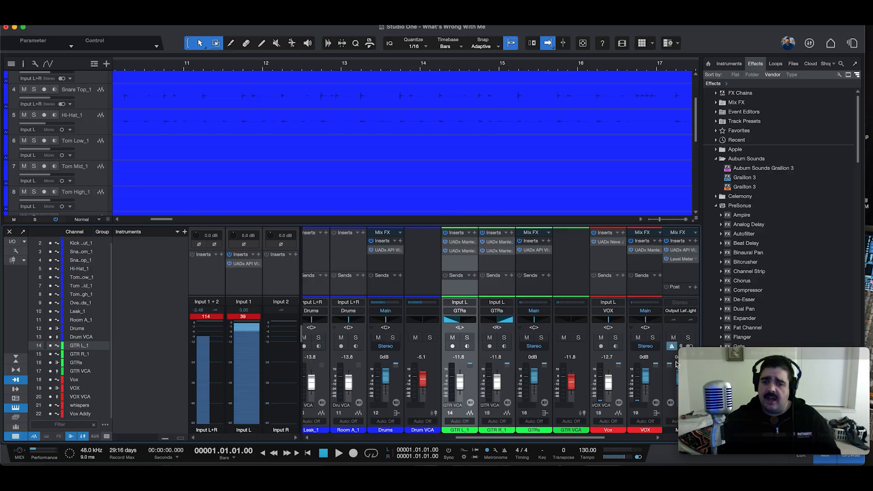
pyautogui.click(679, 367)
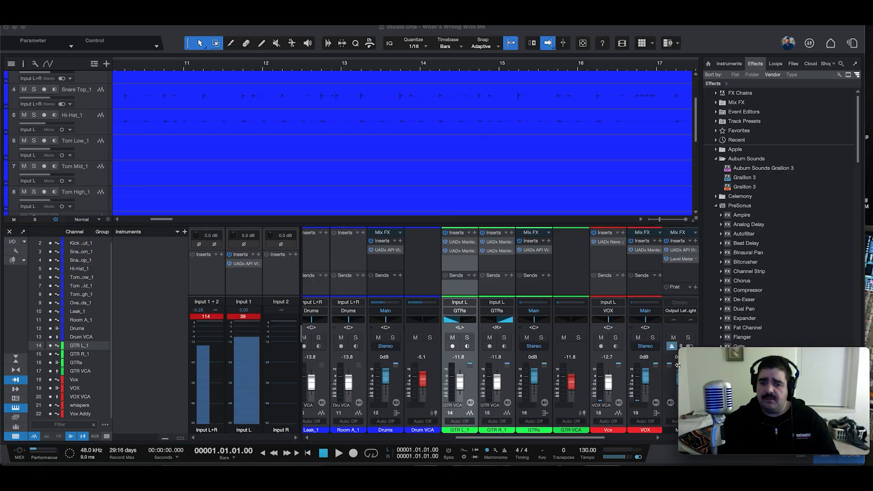
pyautogui.moveTo(678, 365); pyautogui.dragTo(641, 346)
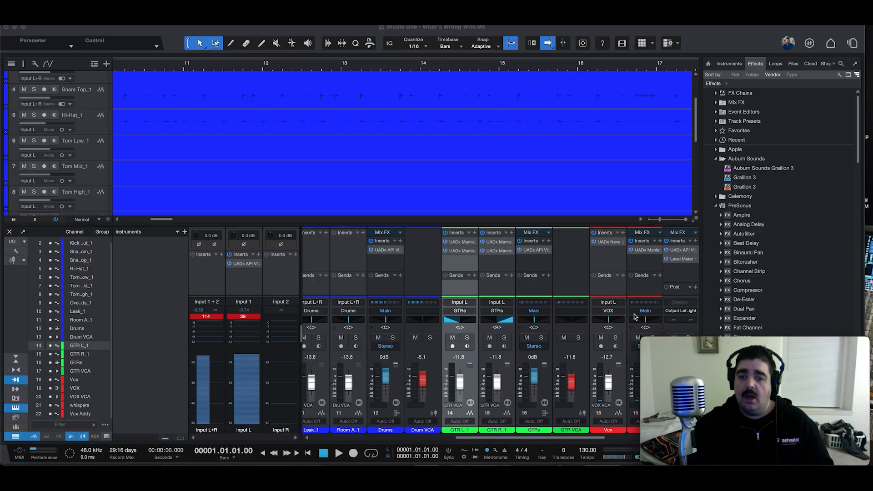